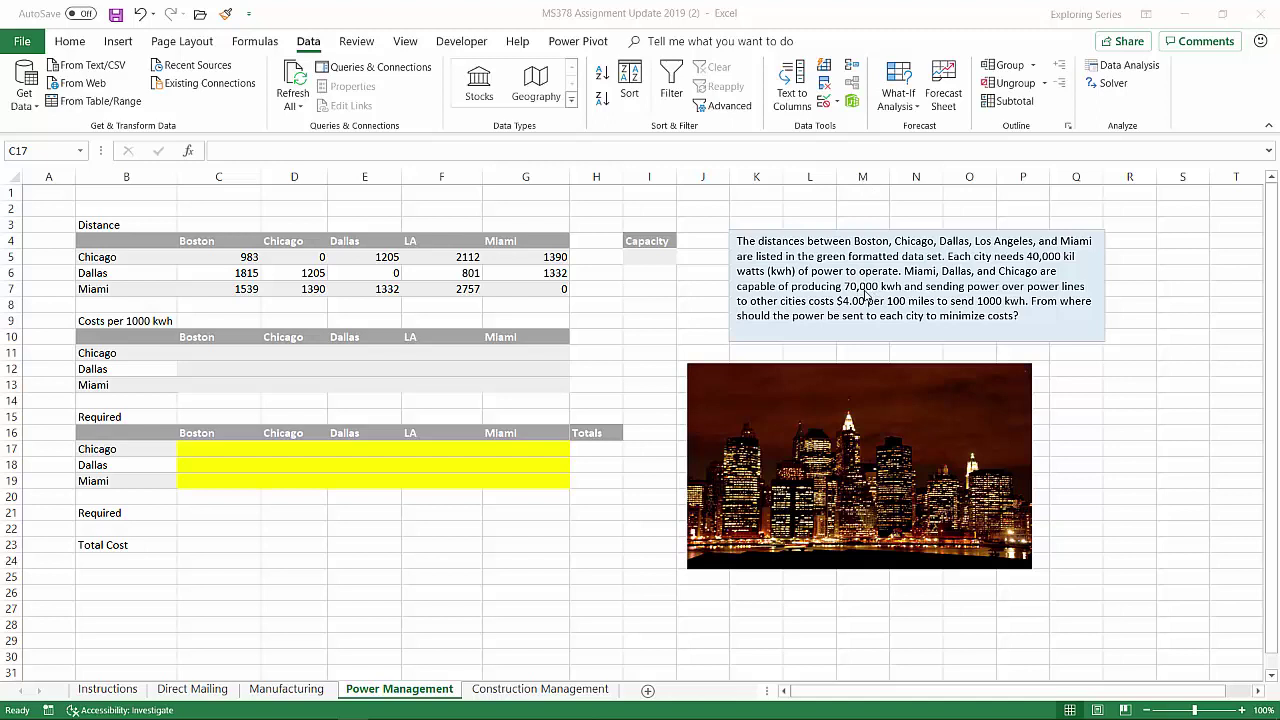
Enter a capacity of 70000 in I5, I6 and I7 for Chicago, Dallas and Miami.
{"action": "left_click", "coordinate": [660, 253]}
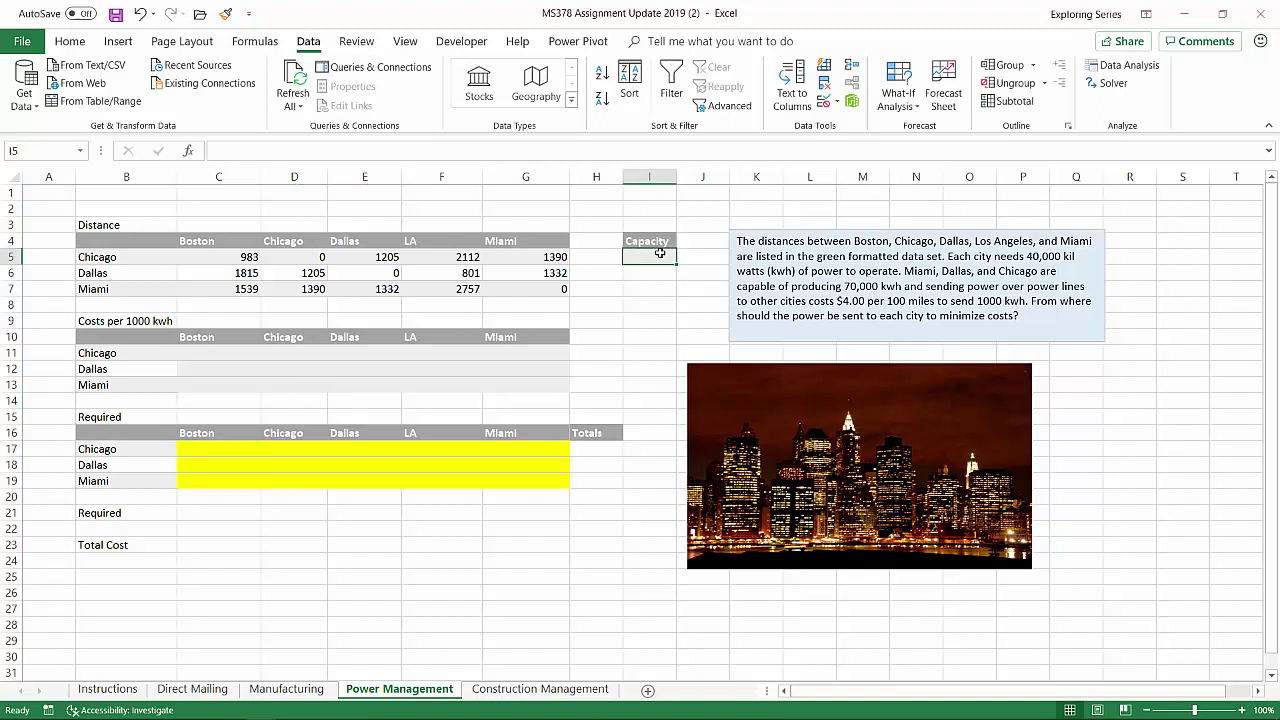
{"action": "type", "text": "70000"}
{"action": "key", "text": "Return"}
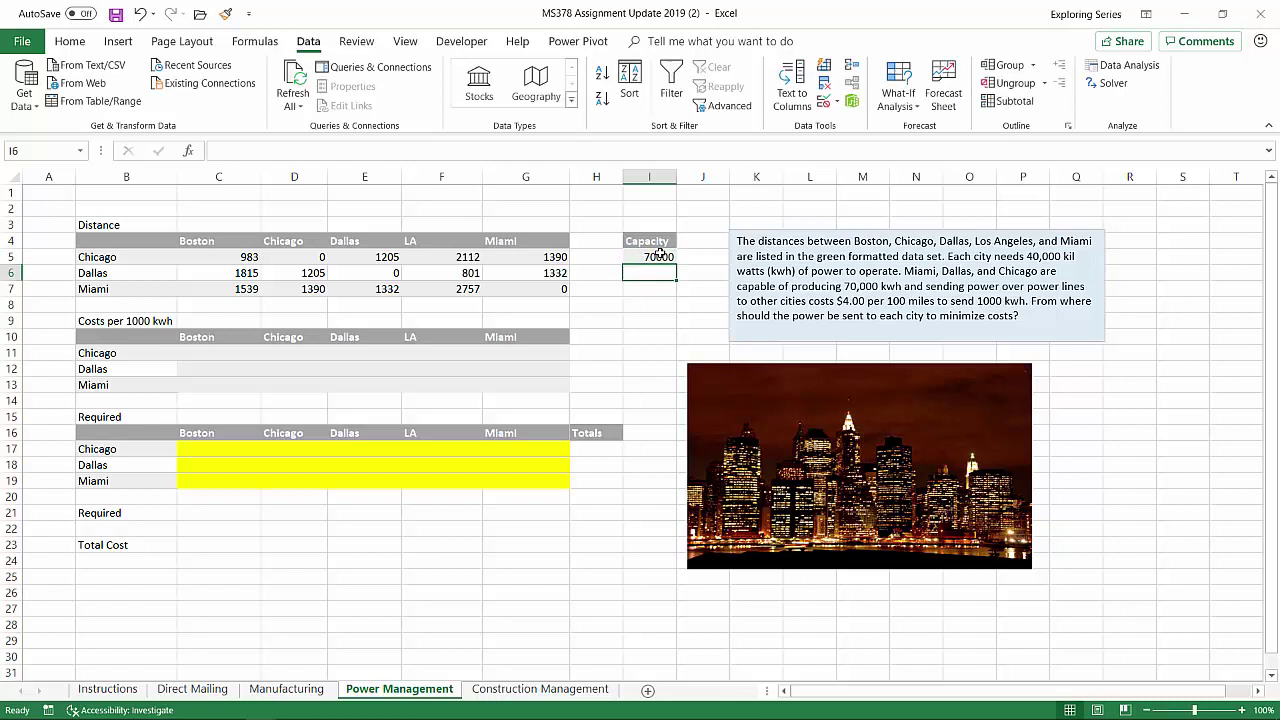
{"action": "type", "text": "70000"}
{"action": "key", "text": "Return"}
{"action": "type", "text": "7"}
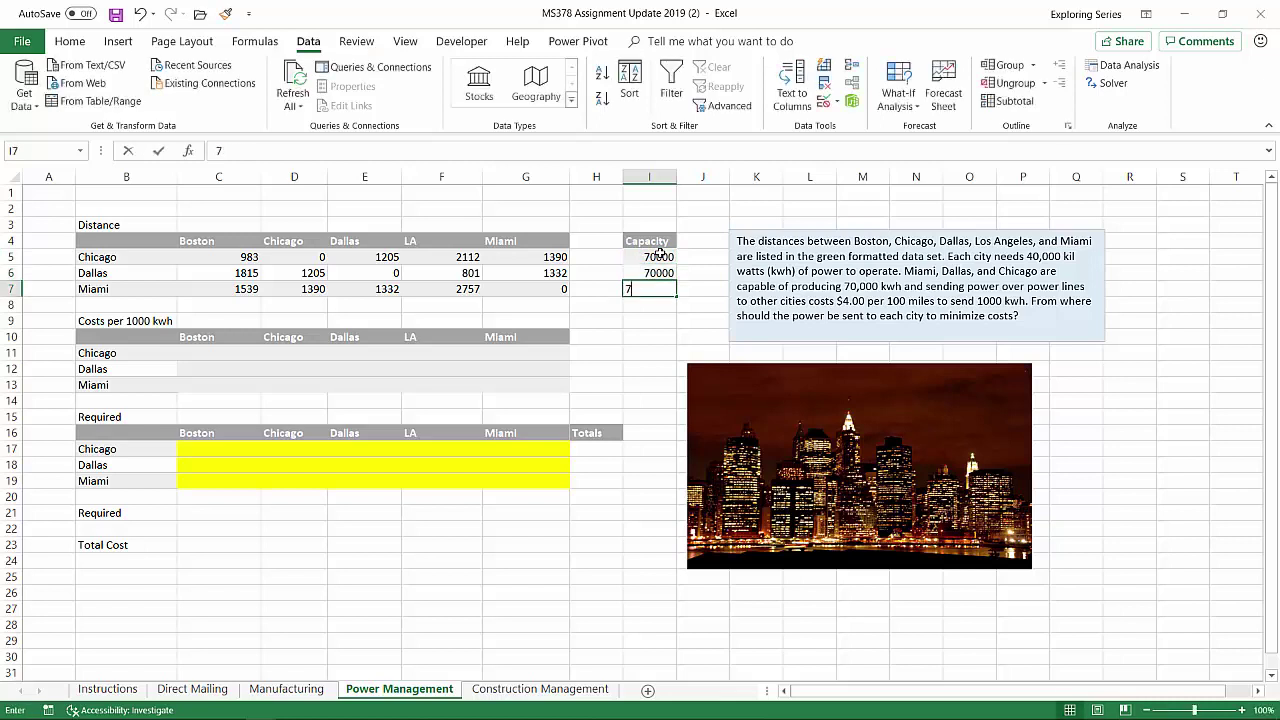
{"action": "type", "text": "0000"}
{"action": "key", "text": "Return"}
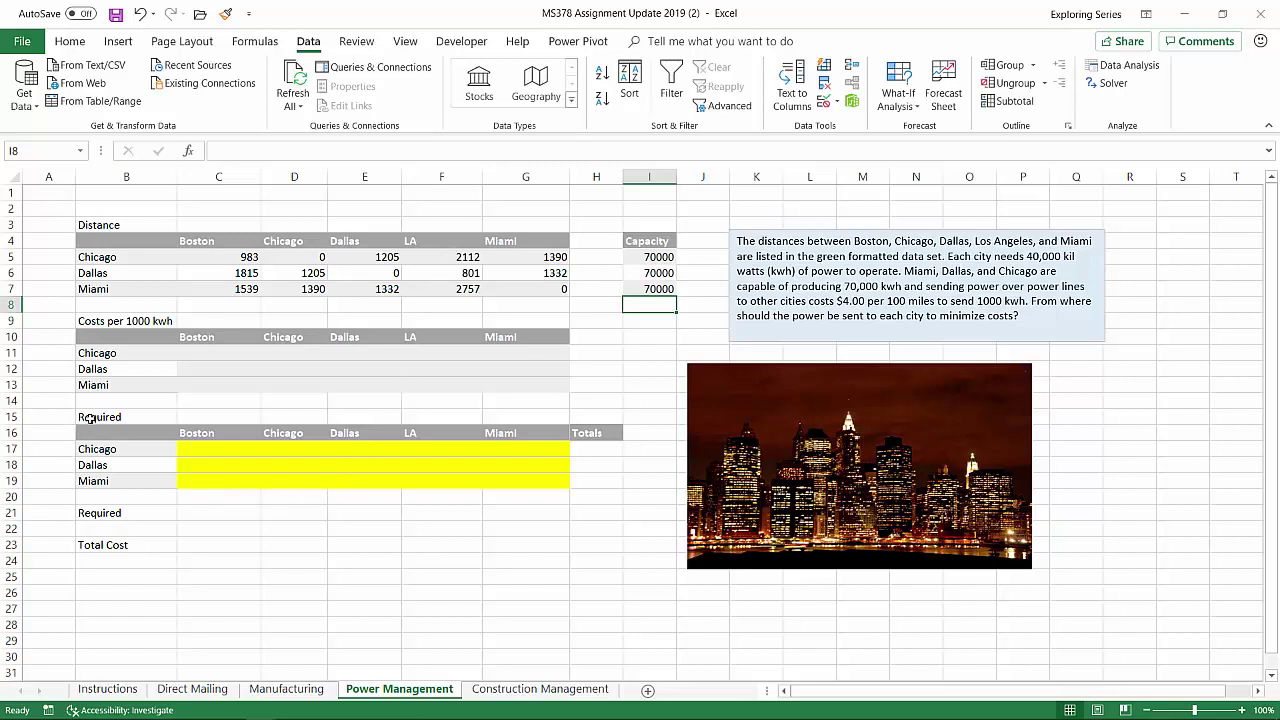
Clear the Required label from B15 and enter 40000 as Boston's requirement in C21.
{"action": "left_click", "coordinate": [120, 418]}
{"action": "key", "text": "Delete"}
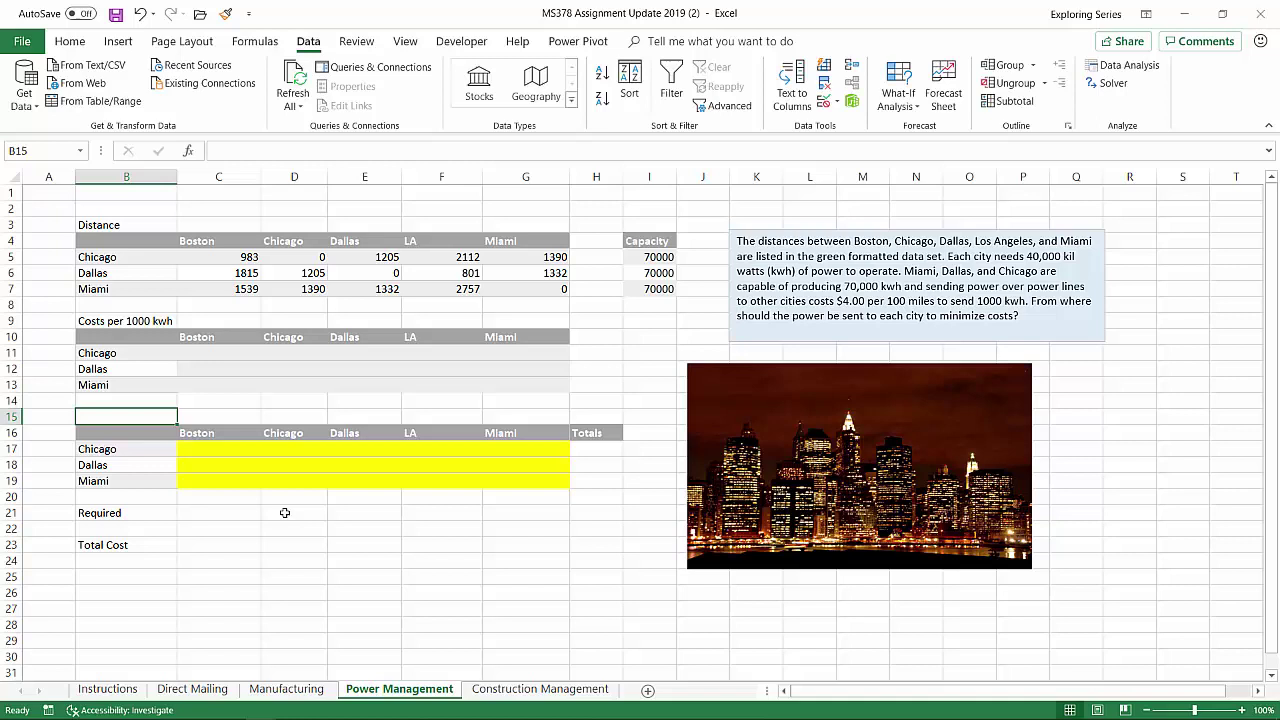
{"action": "left_click", "coordinate": [233, 515]}
{"action": "type", "text": "40000"}
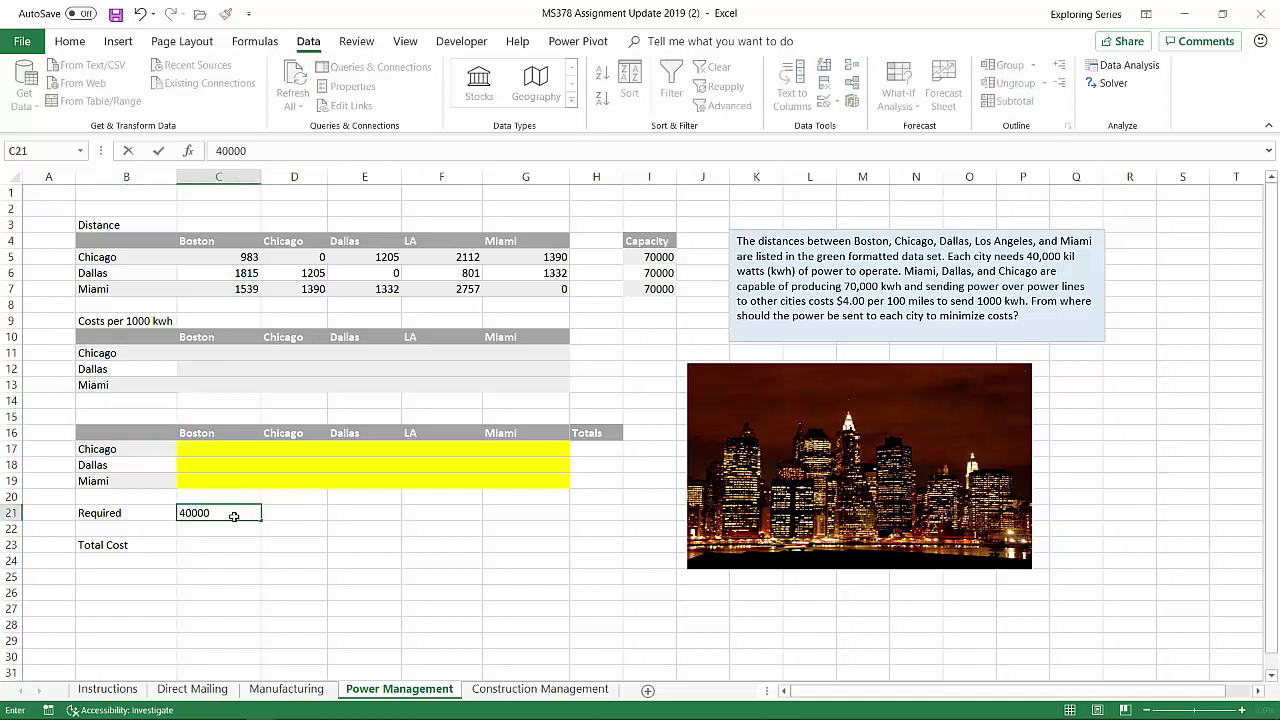
{"action": "key", "text": "Return"}
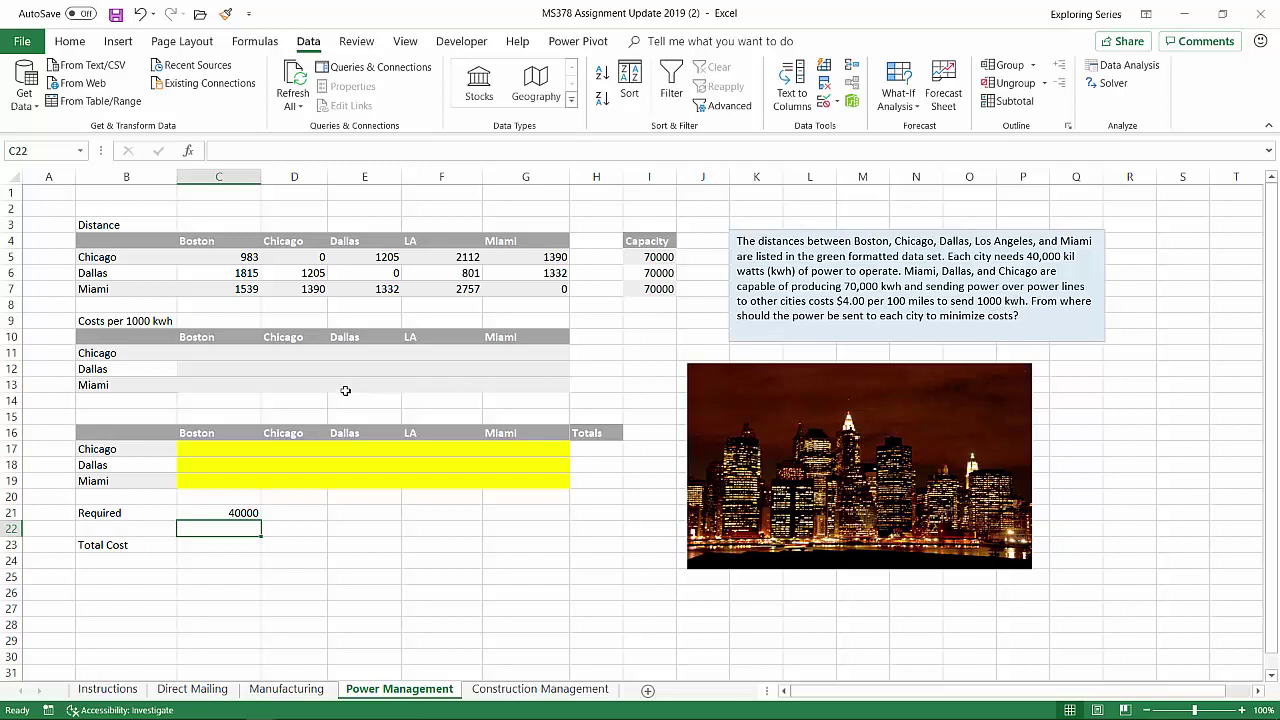
Enter =C5/100*4 in C11 and fill it across C11:G13 for every route.
{"action": "left_click", "coordinate": [238, 353]}
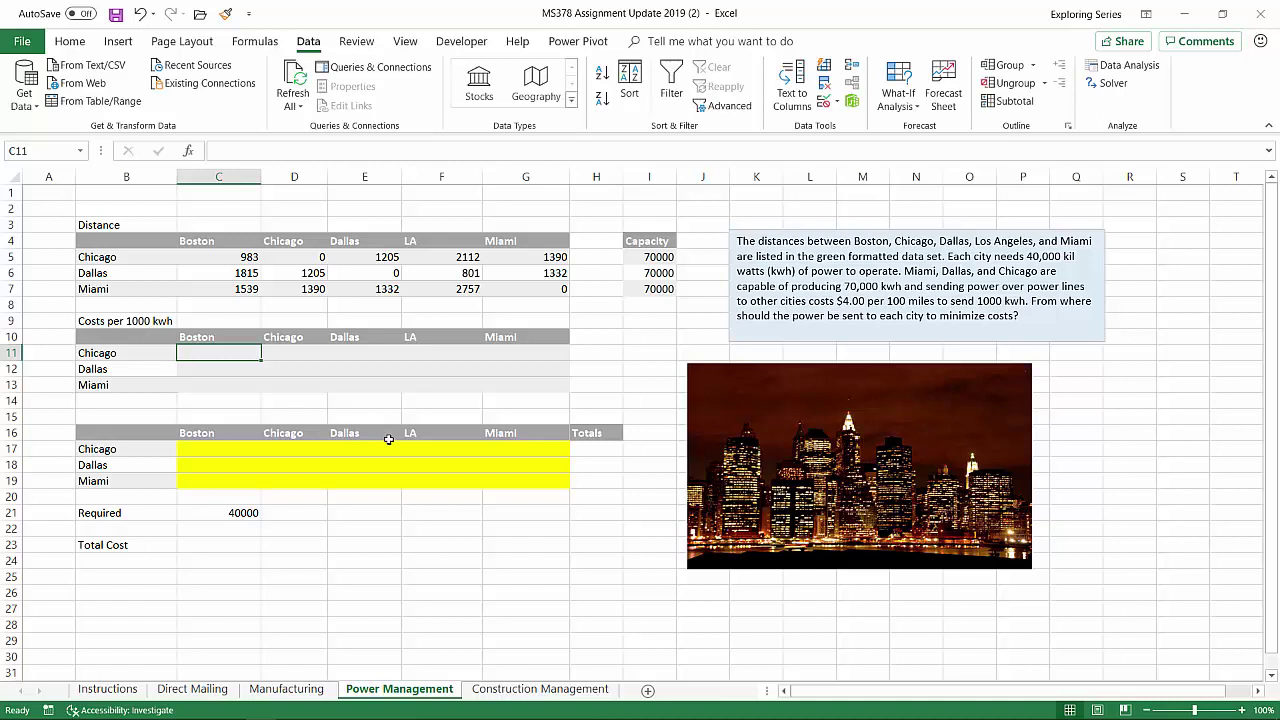
{"action": "type", "text": "="}
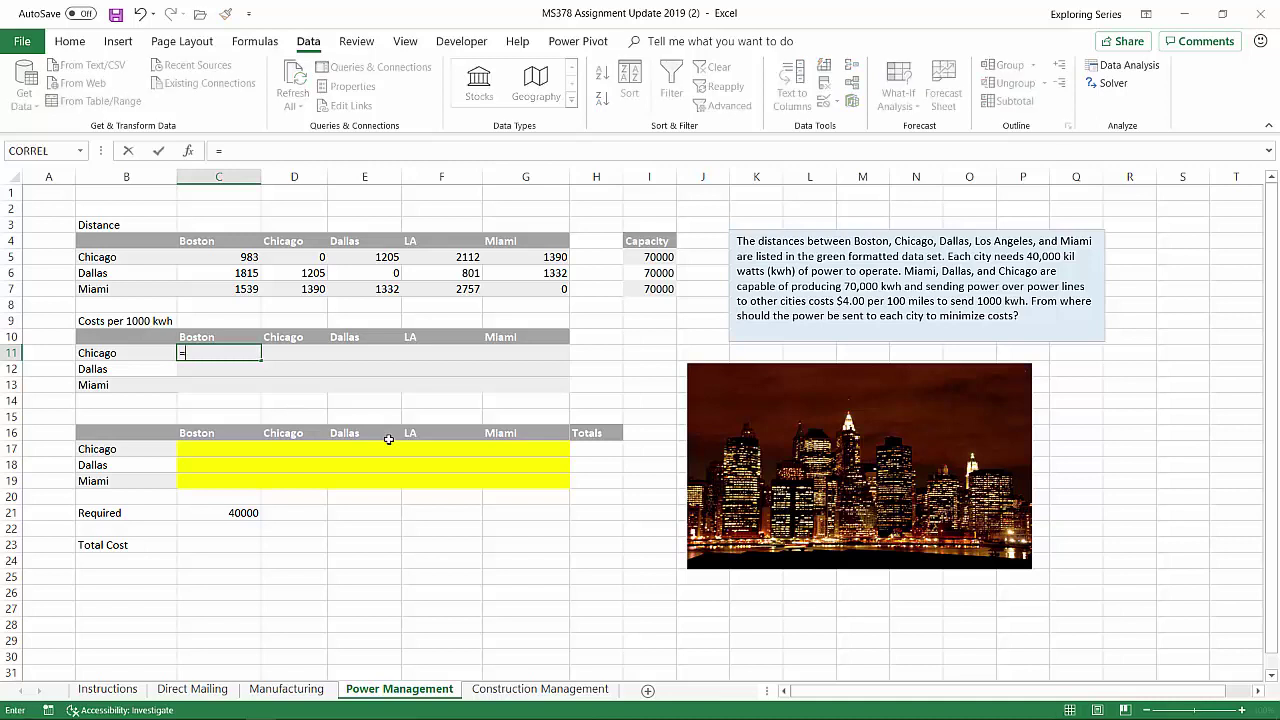
{"action": "left_click", "coordinate": [240, 257]}
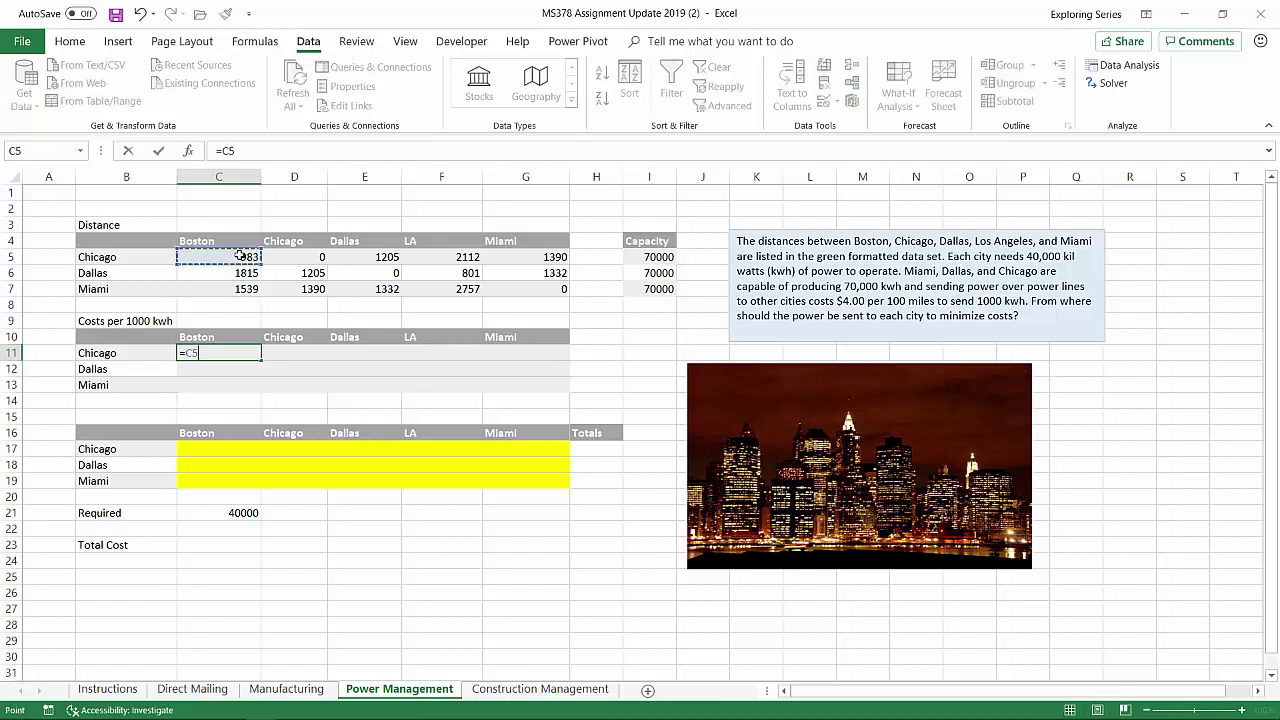
{"action": "type", "text": "/1"}
{"action": "type", "text": "00*4"}
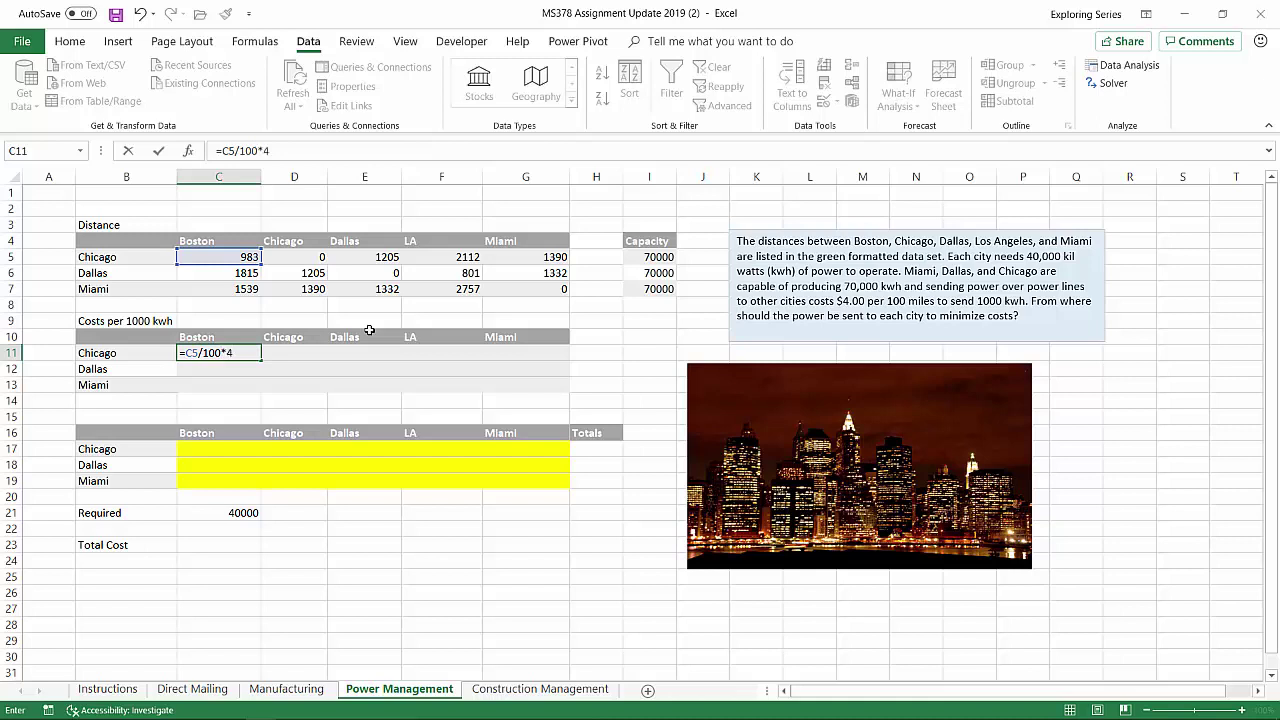
{"action": "key", "text": "Return"}
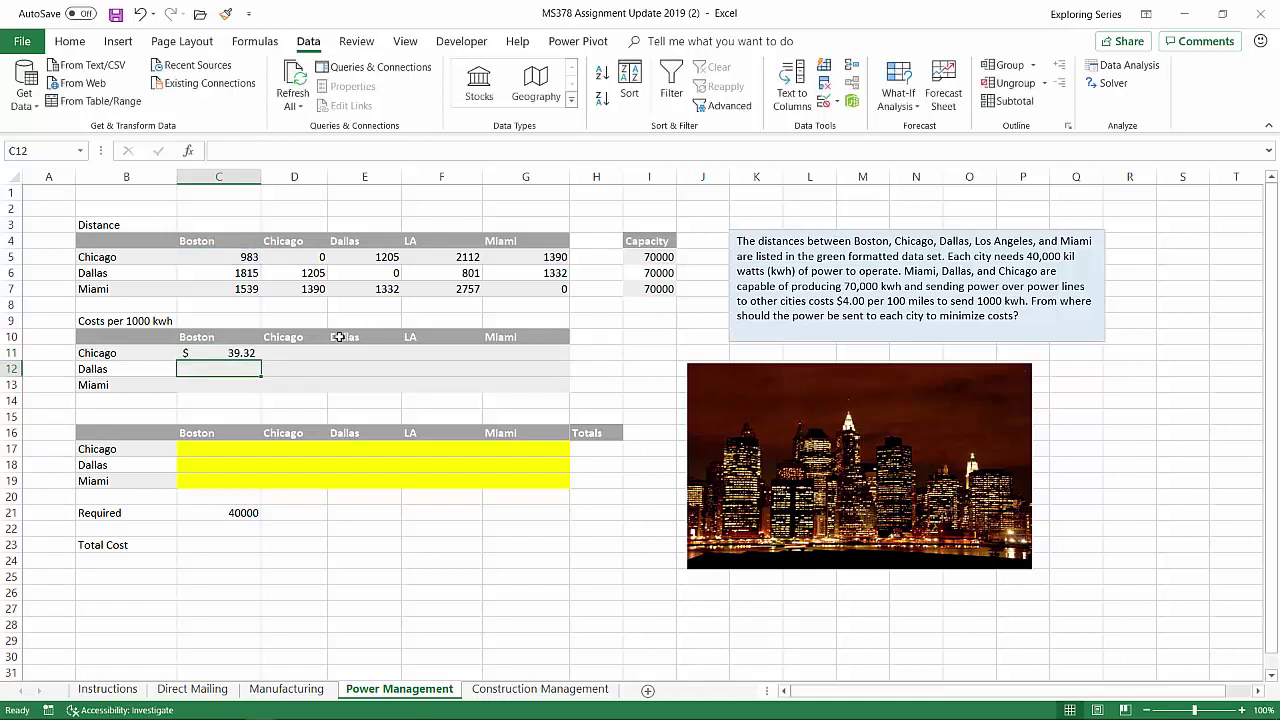
{"action": "left_click", "coordinate": [250, 356]}
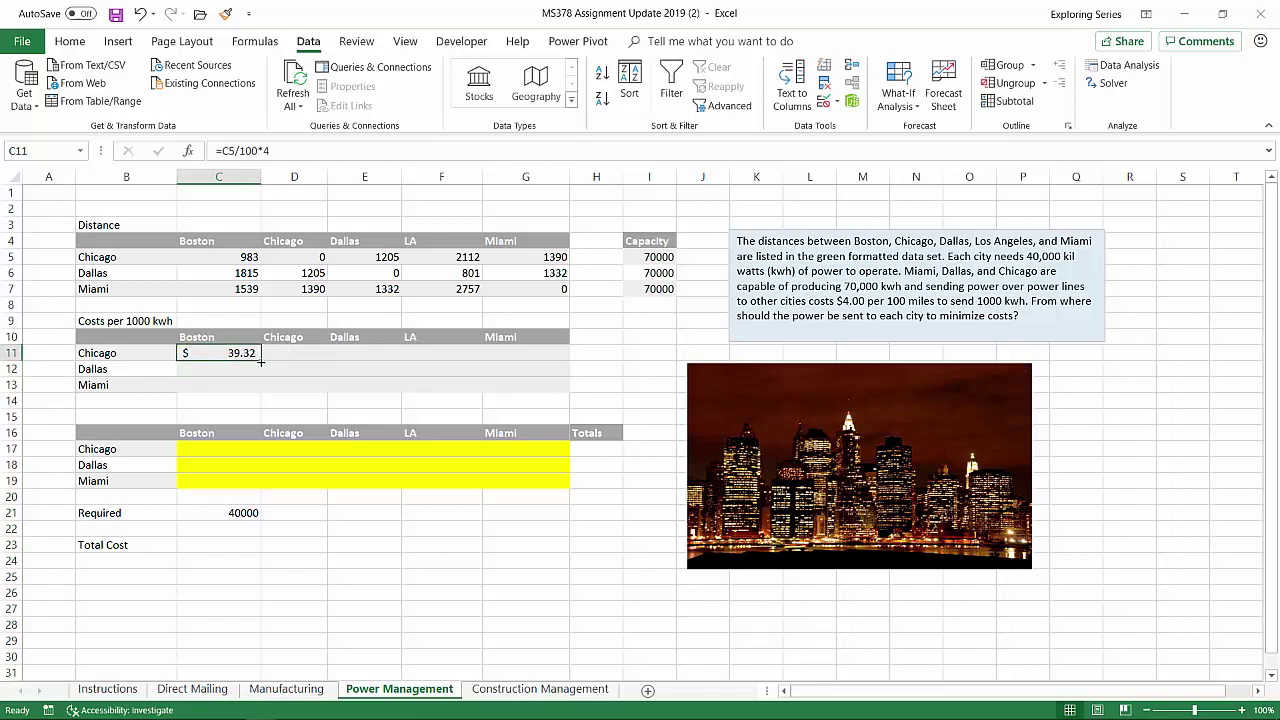
{"action": "left_click_drag", "start_coordinate": [260, 361], "coordinate": [260, 393]}
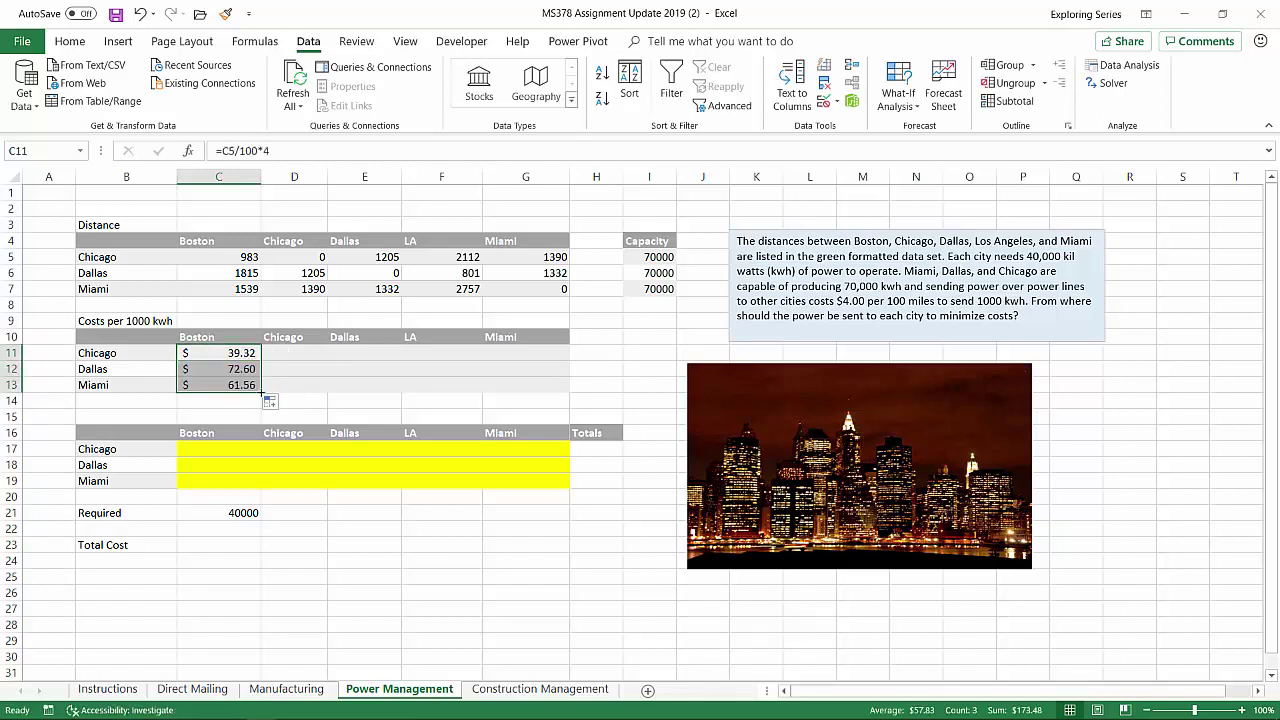
{"action": "left_click_drag", "start_coordinate": [263, 393], "coordinate": [570, 393]}
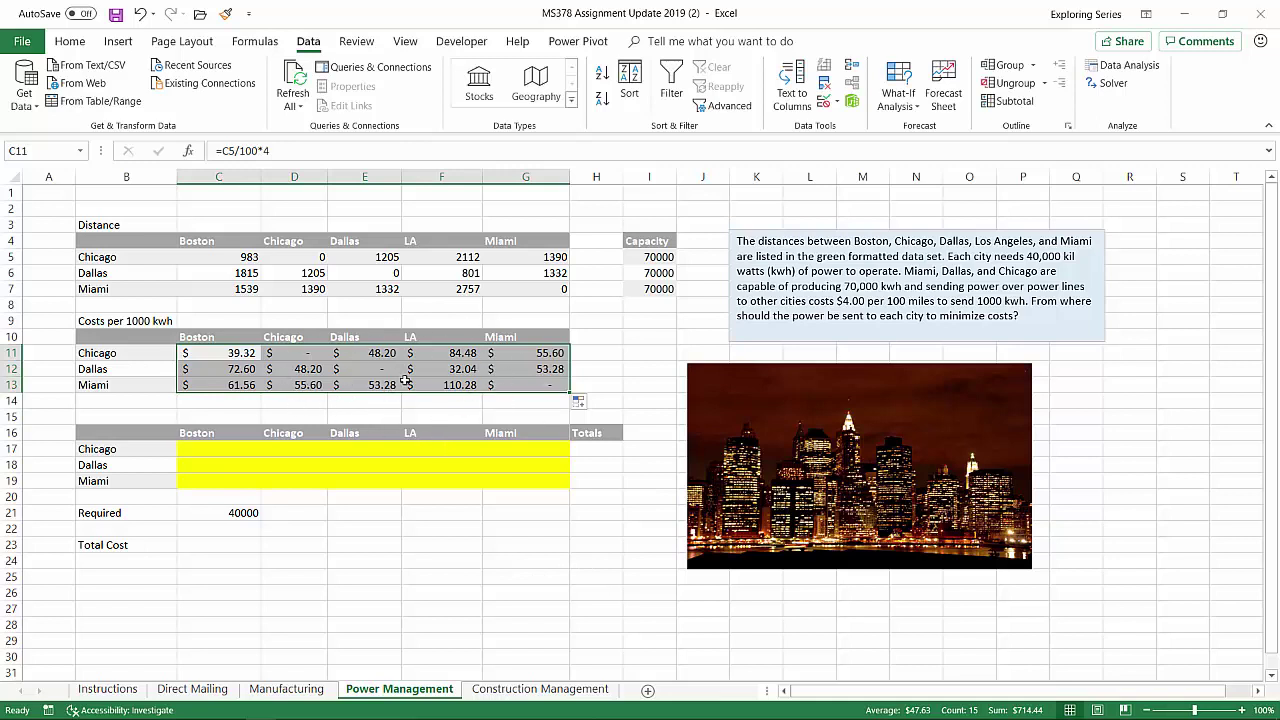
{"action": "left_click", "coordinate": [205, 451]}
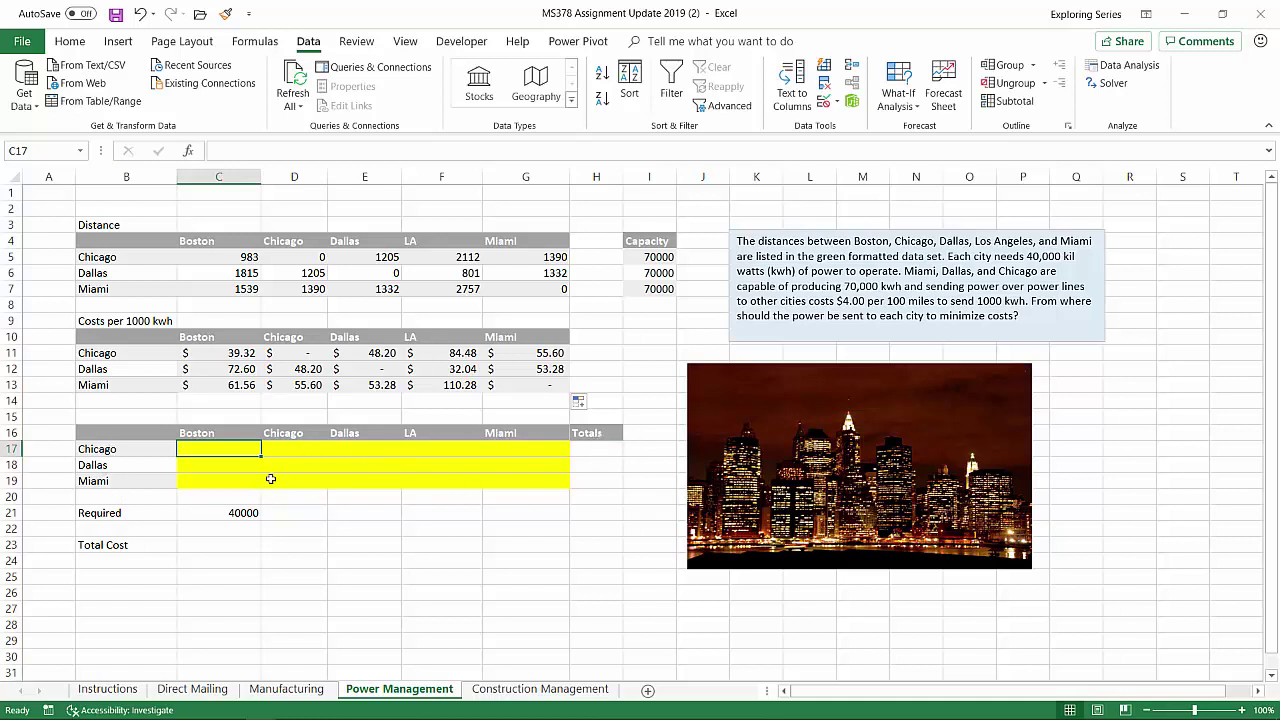
Enter =SUM(C17:G17) in H17 and fill it down to H19.
{"action": "left_click", "coordinate": [590, 447]}
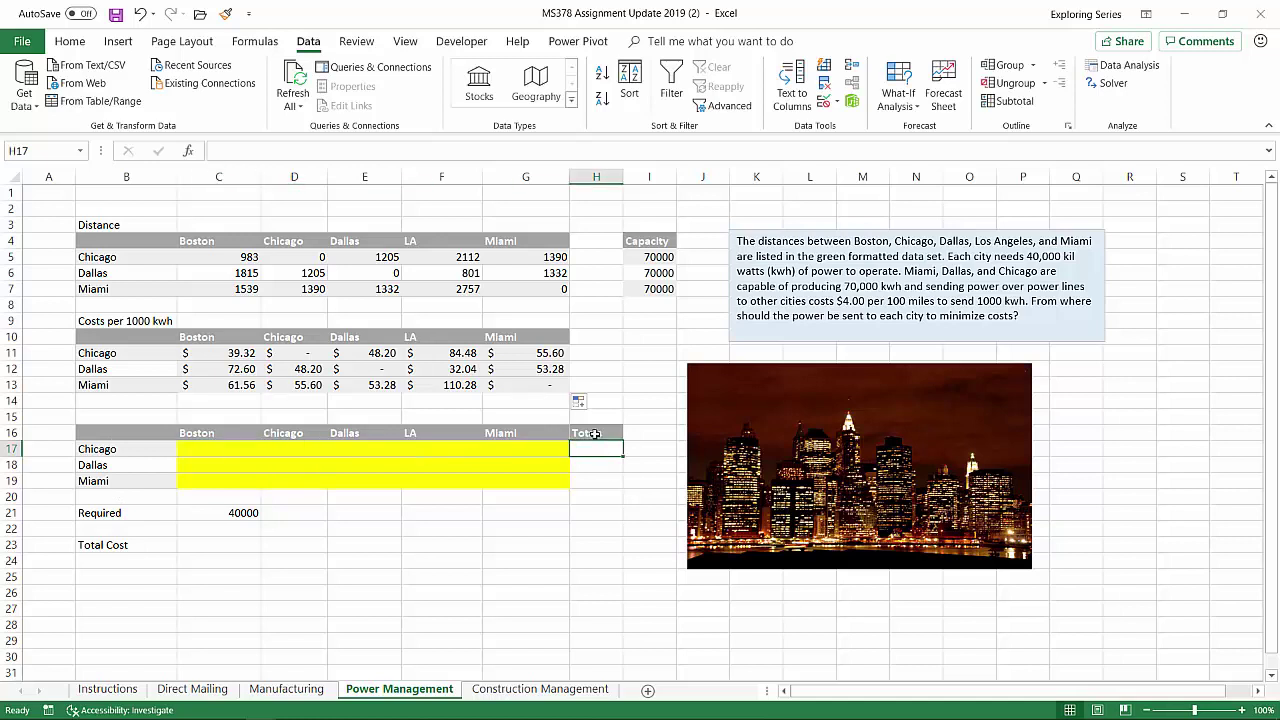
{"action": "type", "text": "=SUM("}
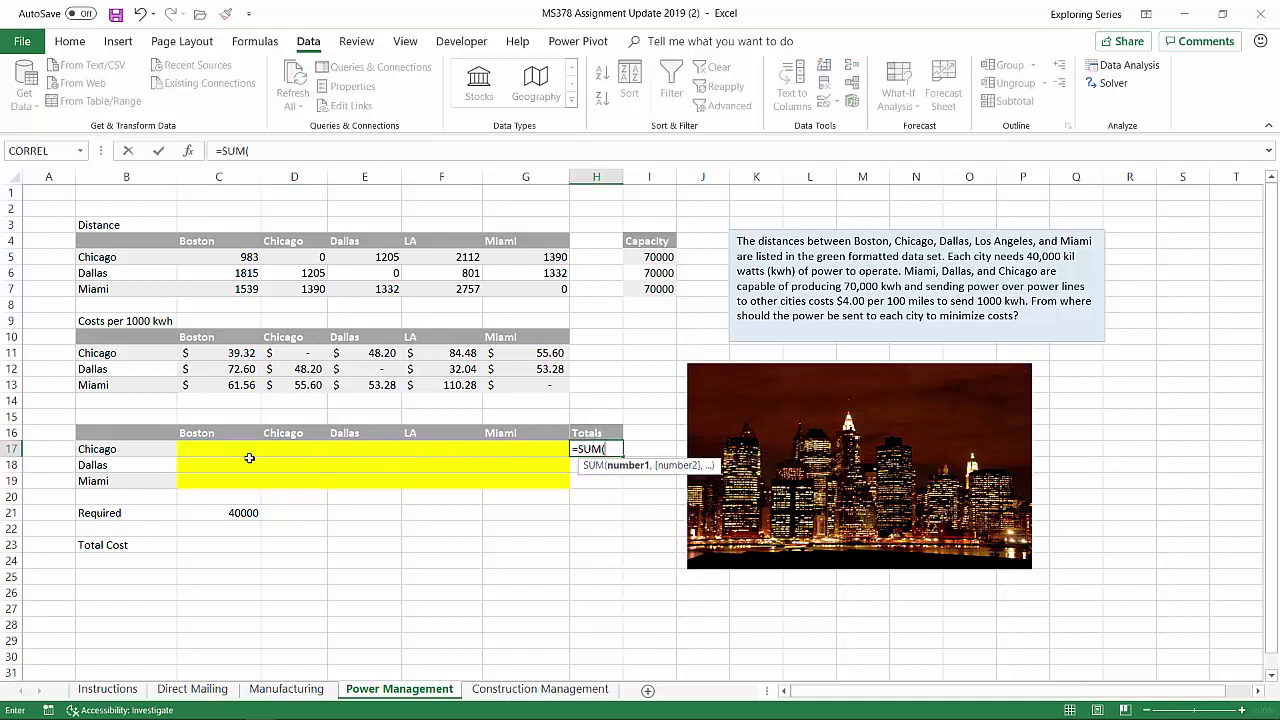
{"action": "left_click_drag", "start_coordinate": [240, 450], "coordinate": [568, 447]}
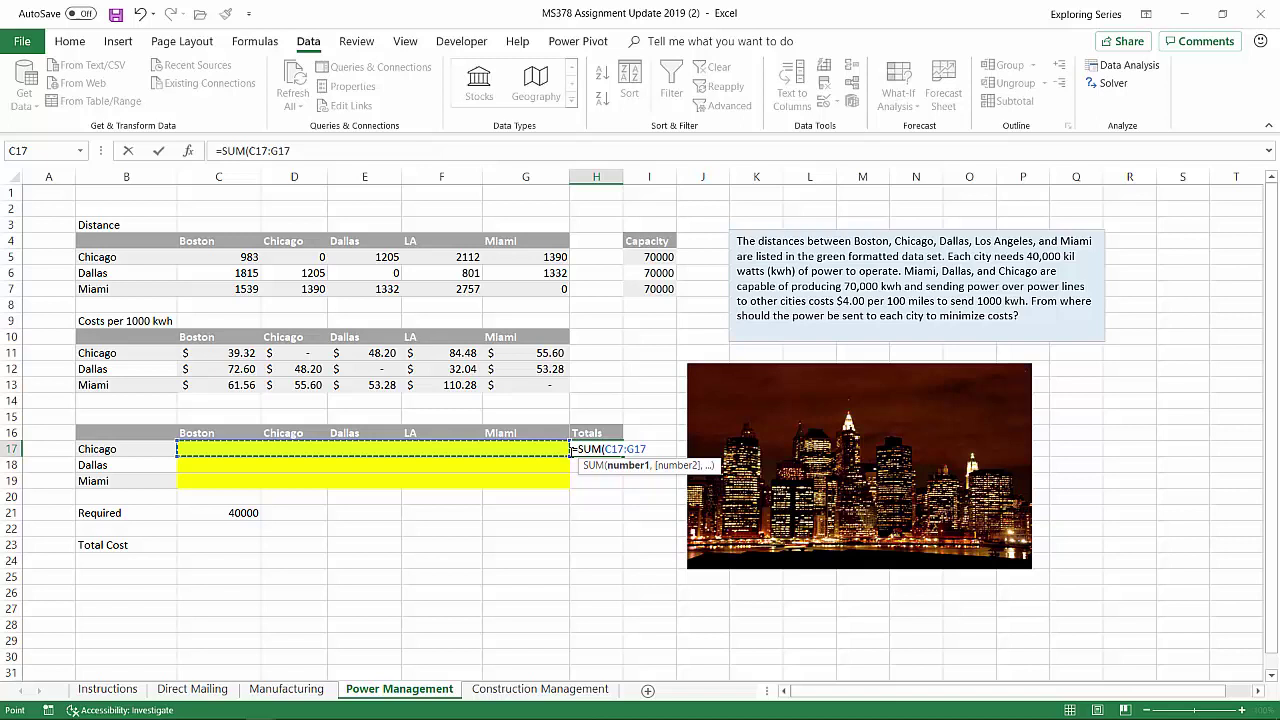
{"action": "key", "text": "Return"}
{"action": "left_click", "coordinate": [585, 450]}
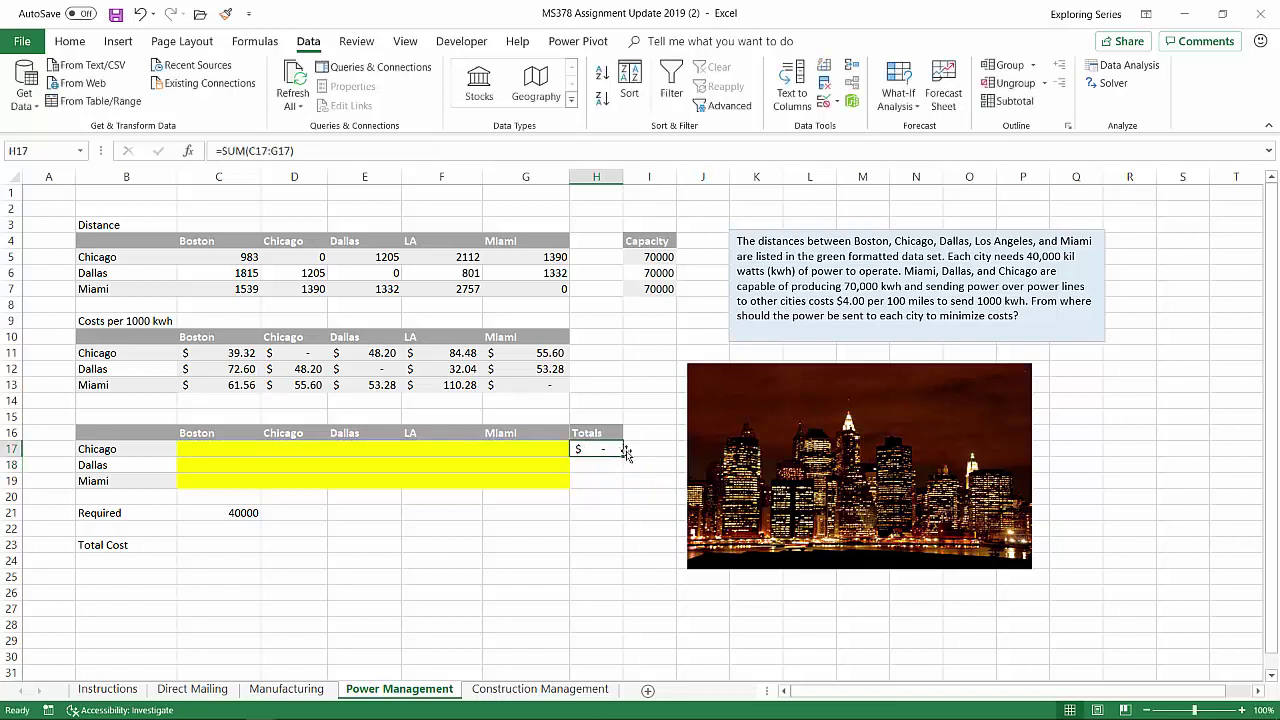
{"action": "left_click_drag", "start_coordinate": [623, 457], "coordinate": [621, 488]}
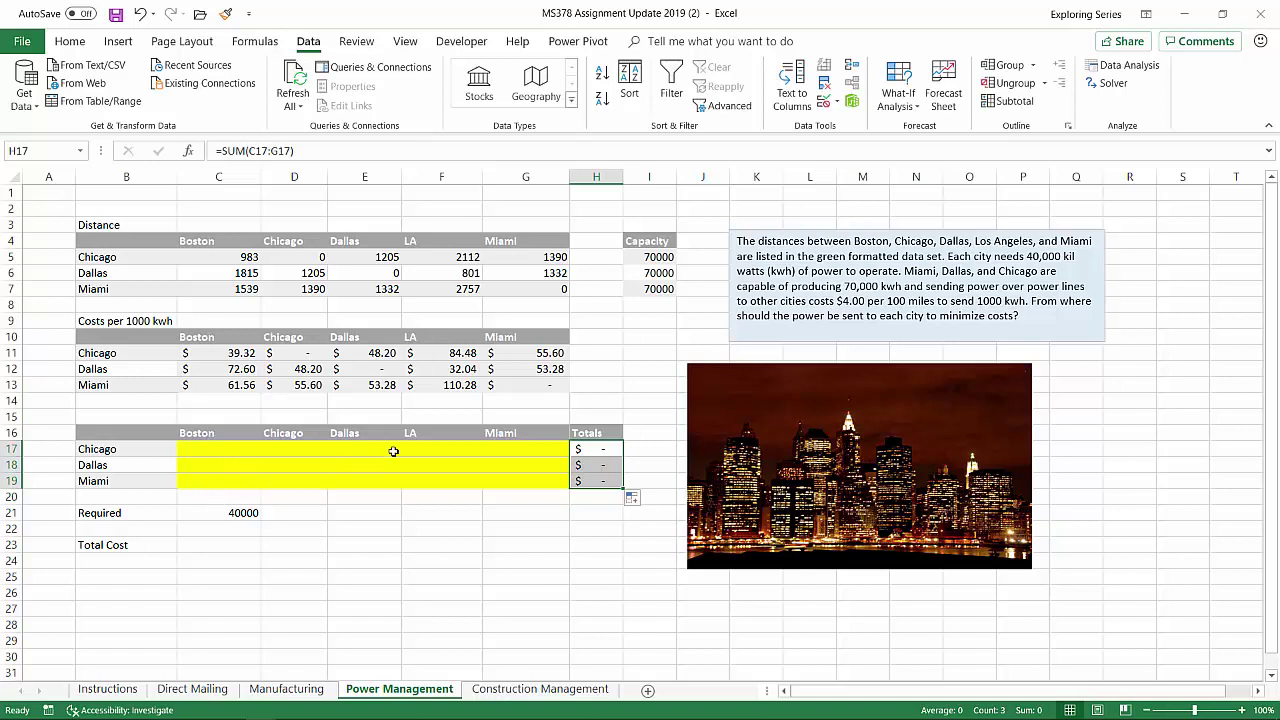
AutoSum C17:C19 into C20 and fill the column totals across to G20.
{"action": "left_click", "coordinate": [205, 499]}
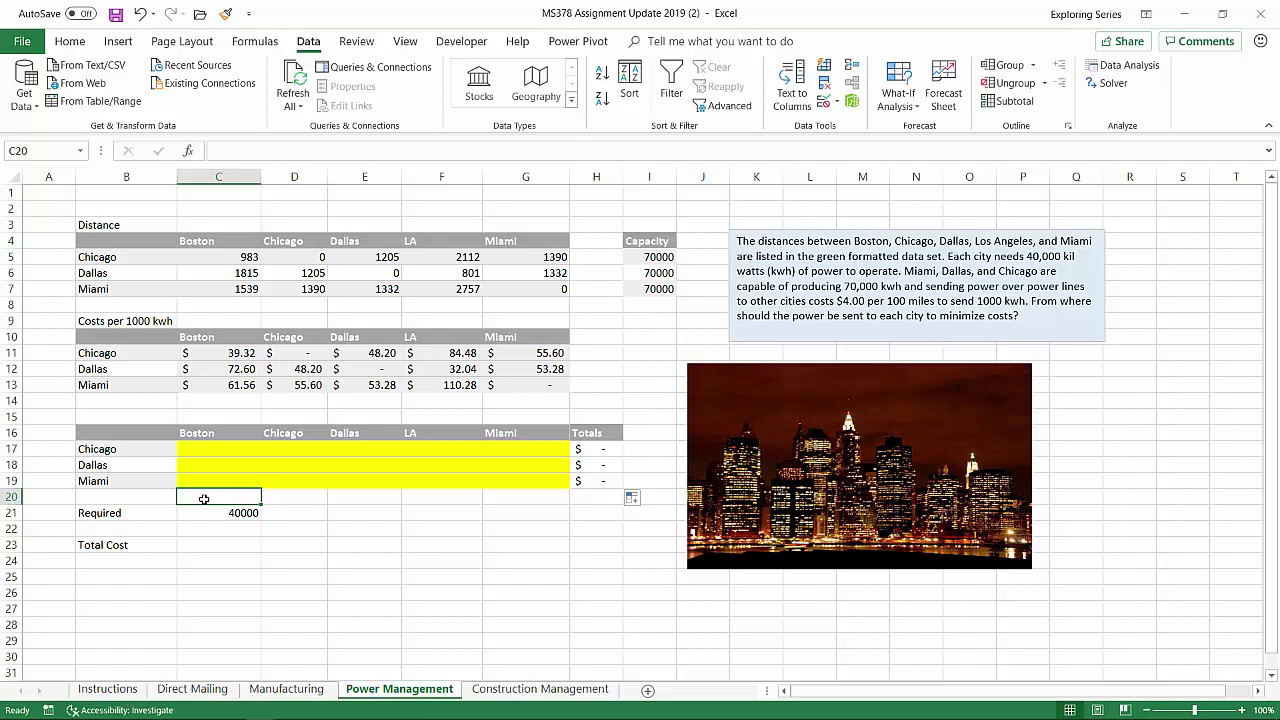
{"action": "key", "text": "alt+equal"}
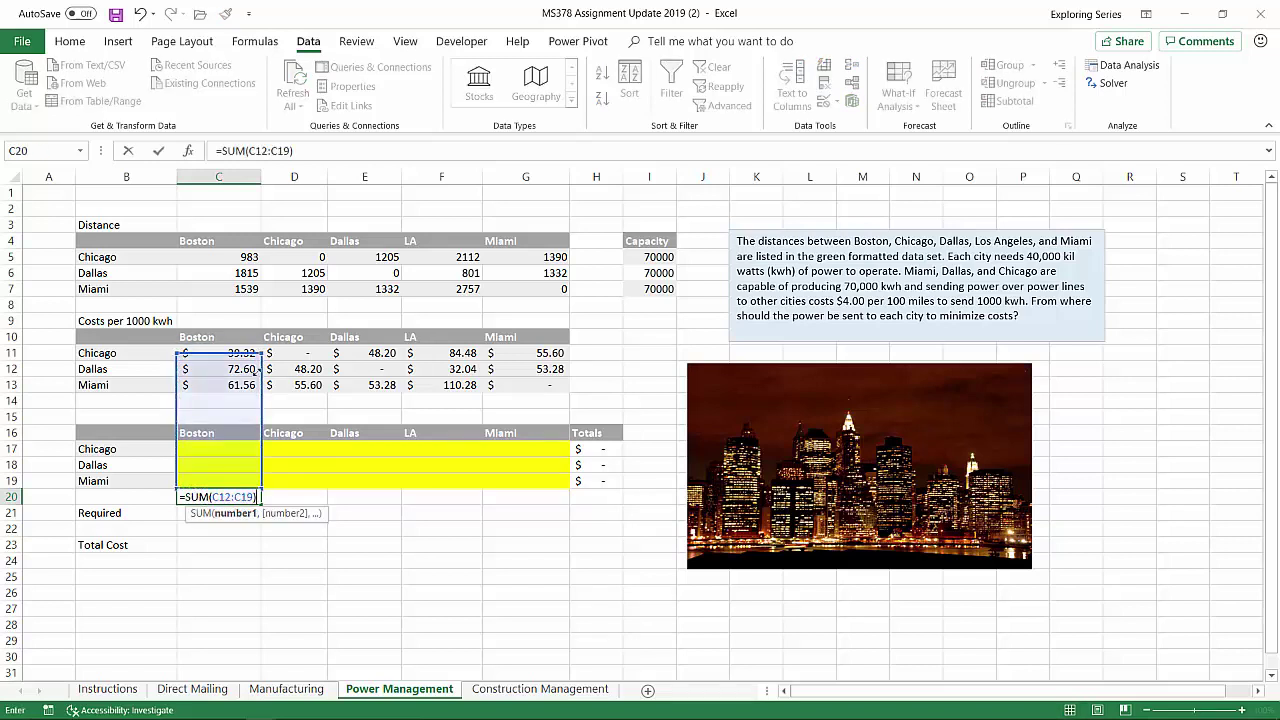
{"action": "left_click_drag", "start_coordinate": [240, 481], "coordinate": [240, 448]}
{"action": "key", "text": "Return"}
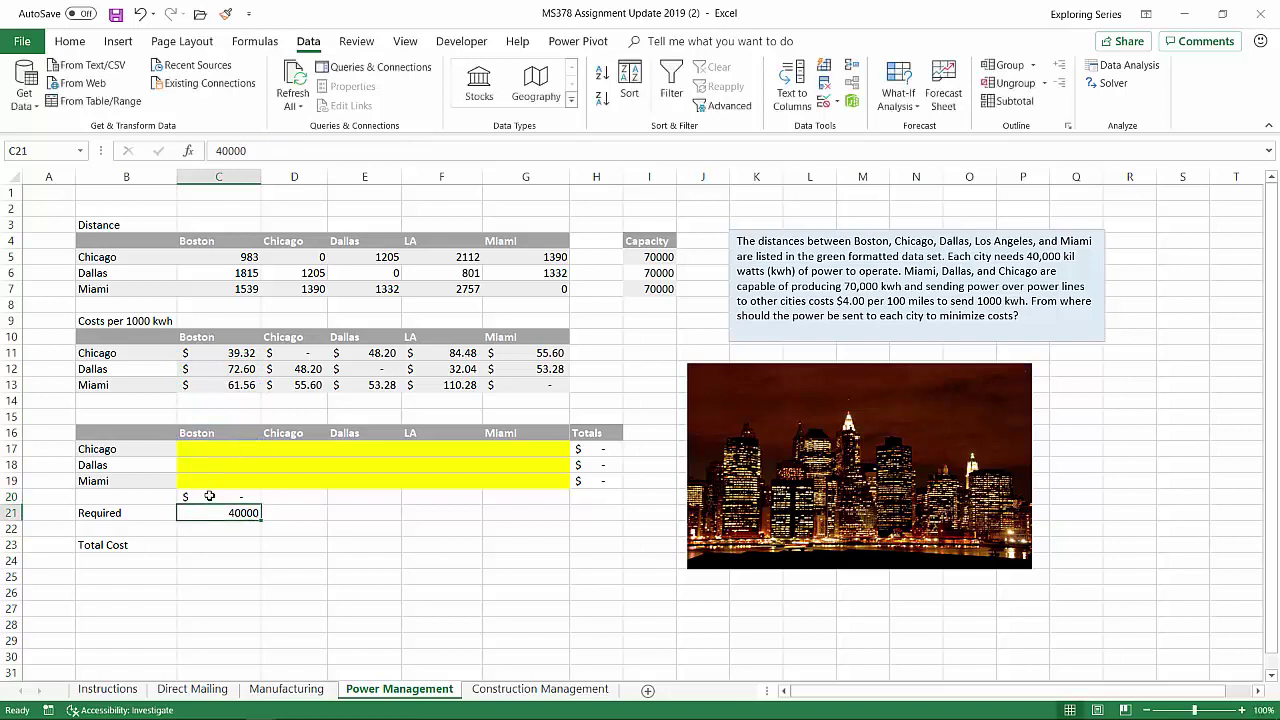
{"action": "left_click", "coordinate": [206, 497]}
{"action": "left_click_drag", "start_coordinate": [261, 504], "coordinate": [540, 505]}
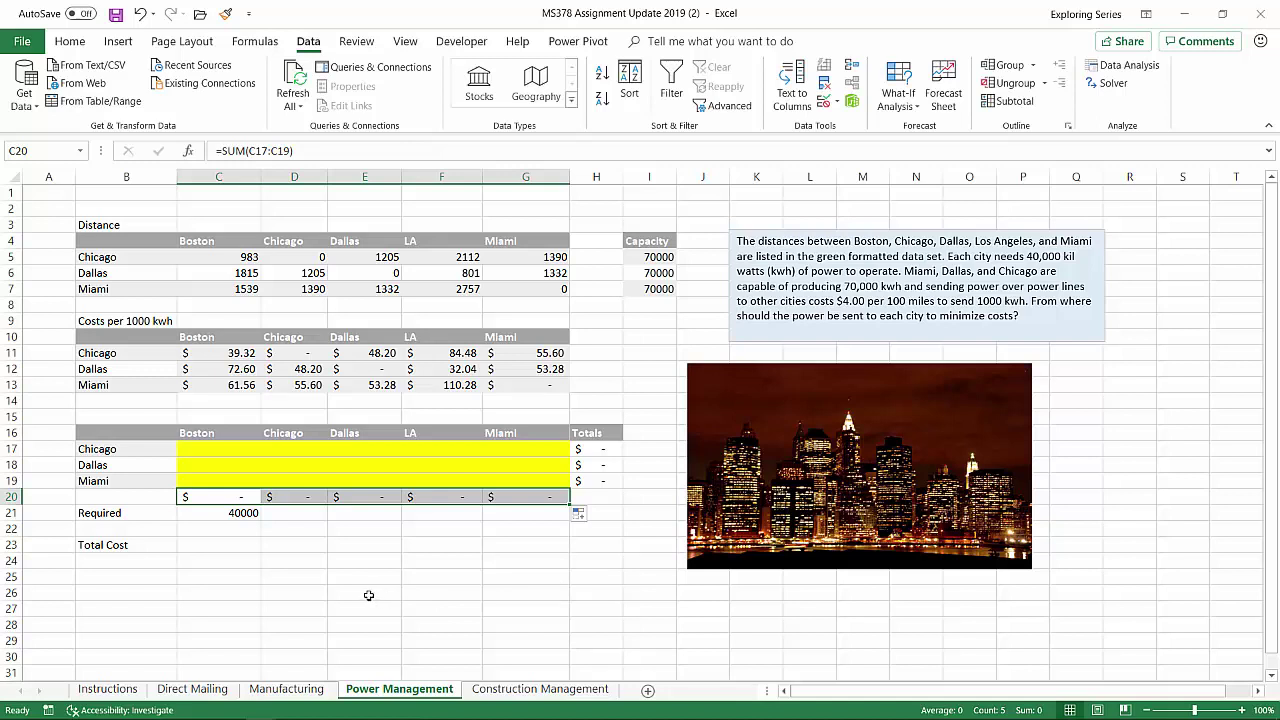
{"action": "left_click", "coordinate": [101, 551]}
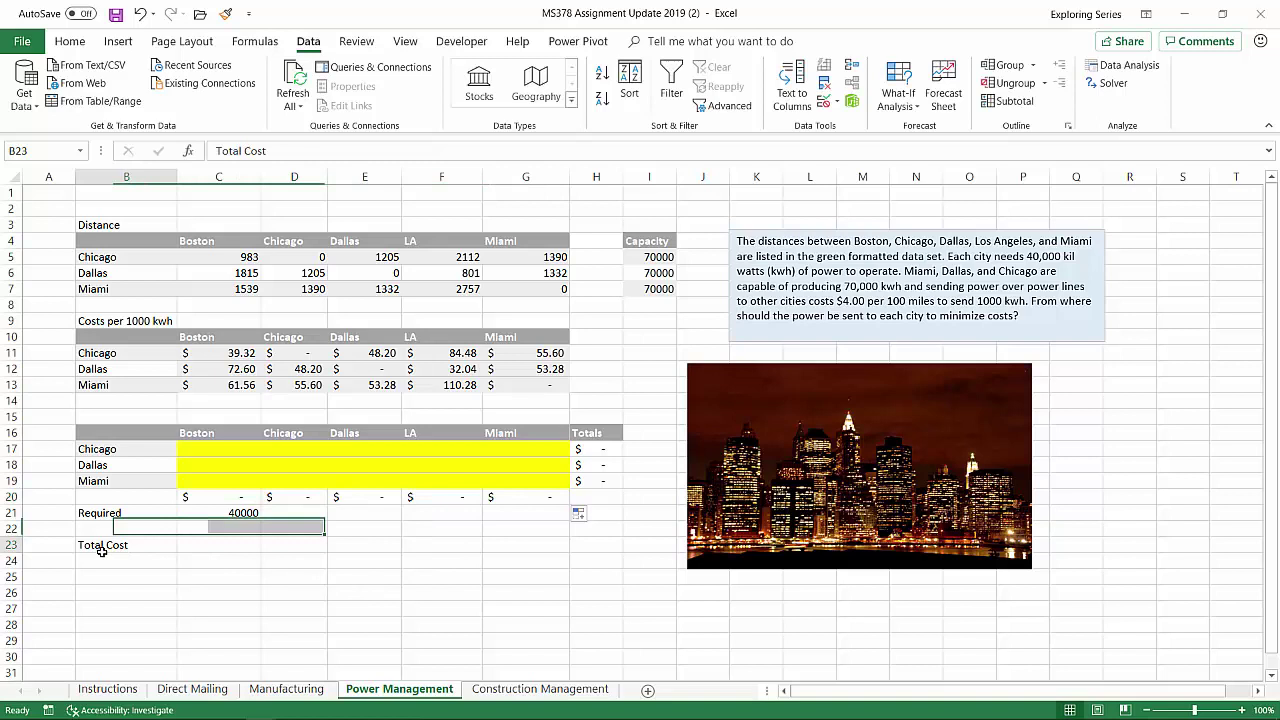
Enter =SUMPRODUCT(C11:G13,C17:G19) in C23 as the Total Cost.
{"action": "left_click", "coordinate": [199, 545]}
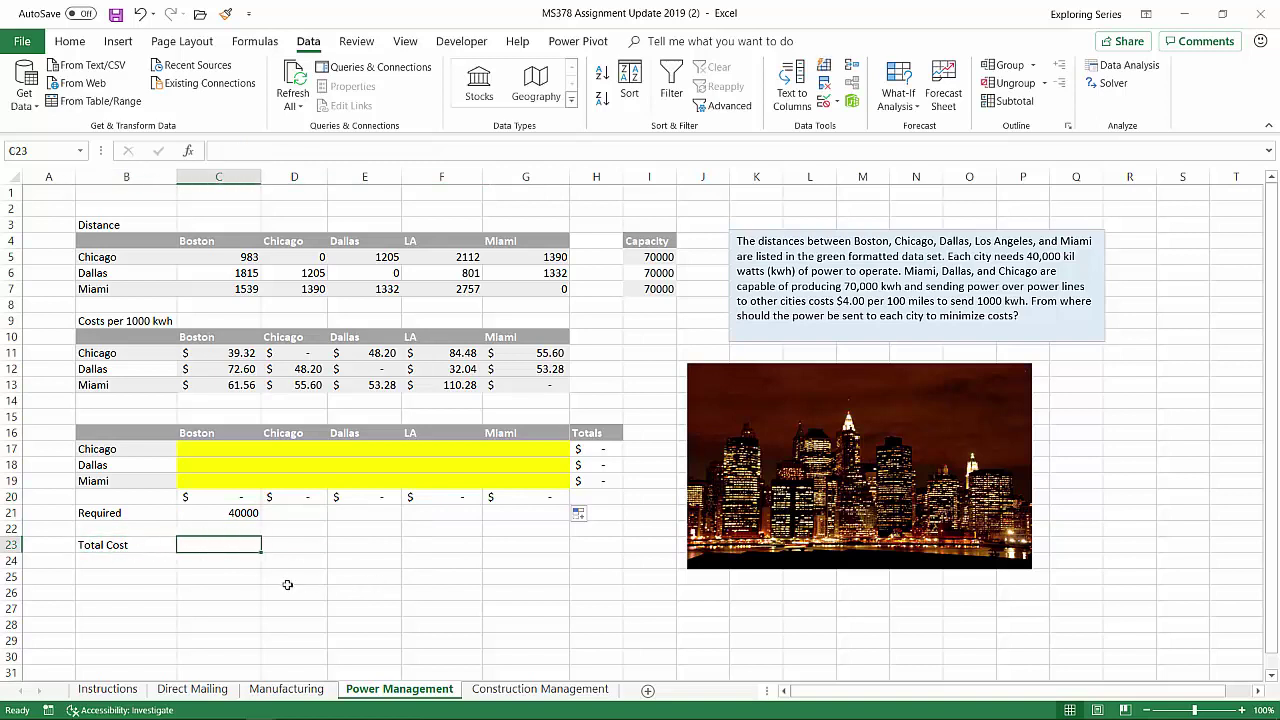
{"action": "type", "text": "="}
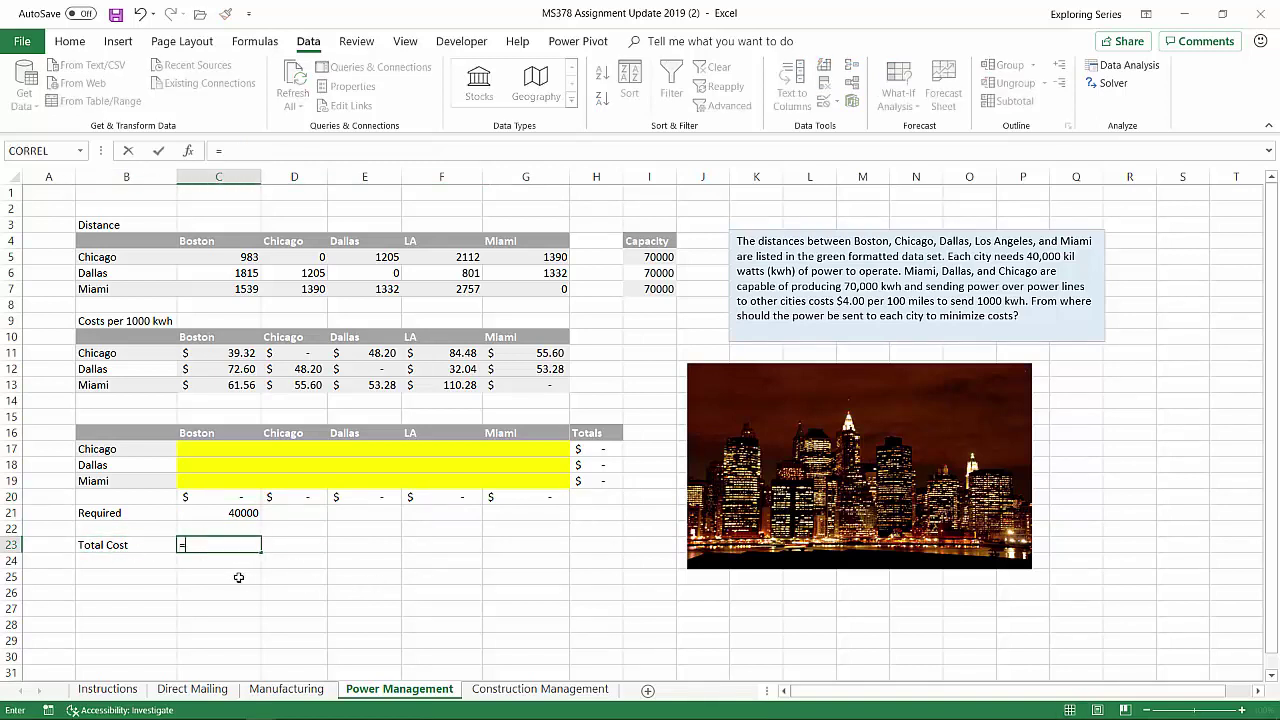
{"action": "type", "text": "sump"}
{"action": "key", "text": "Tab"}
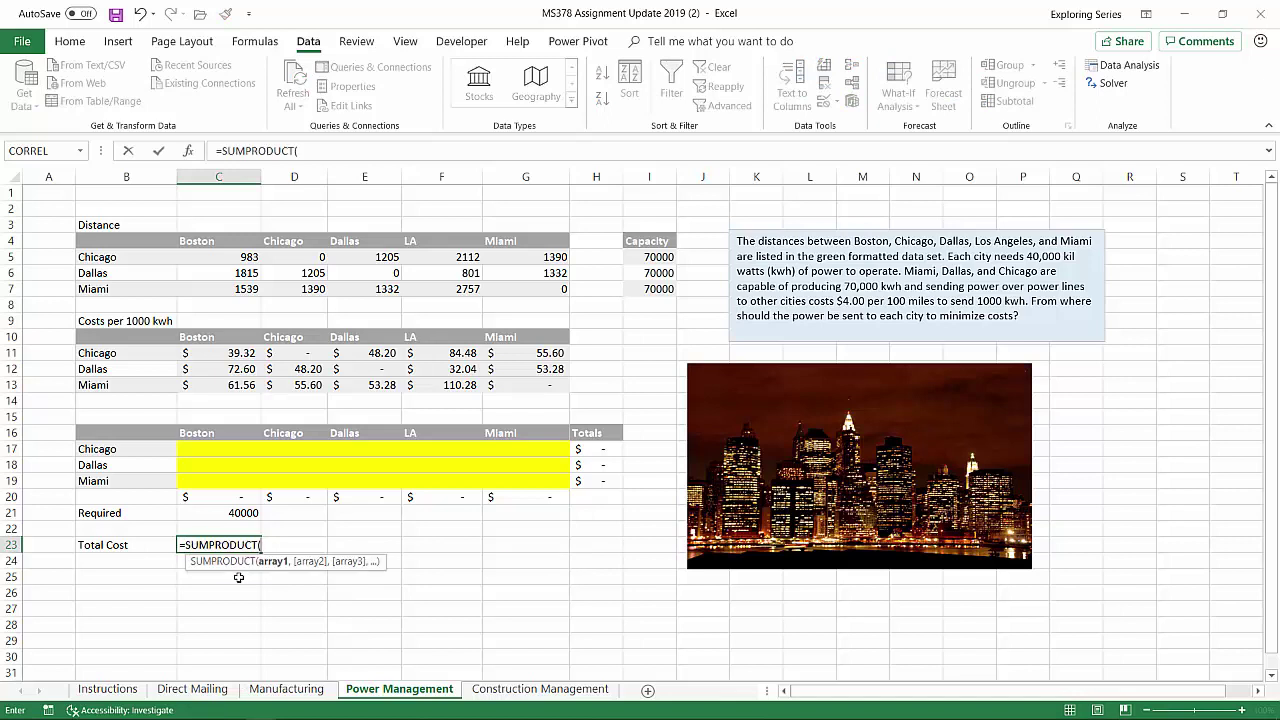
{"action": "left_click_drag", "start_coordinate": [218, 356], "coordinate": [407, 377]}
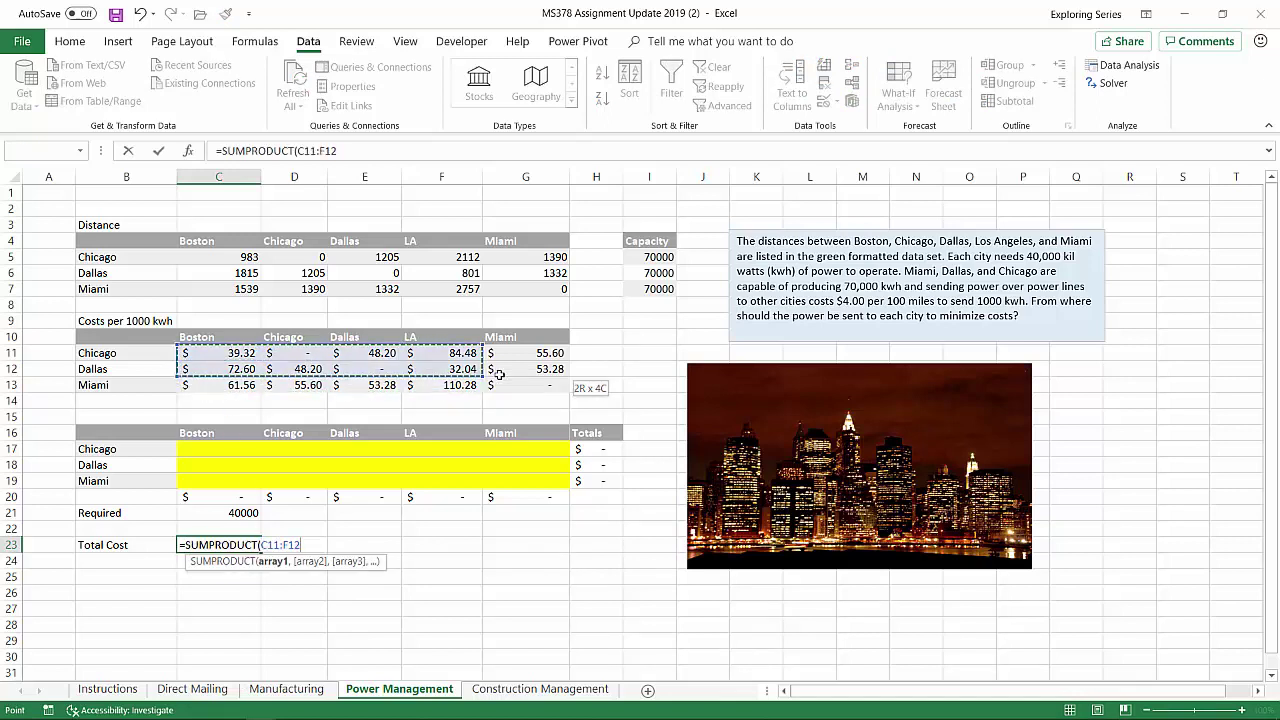
{"action": "left_click_drag", "start_coordinate": [499, 373], "coordinate": [530, 386]}
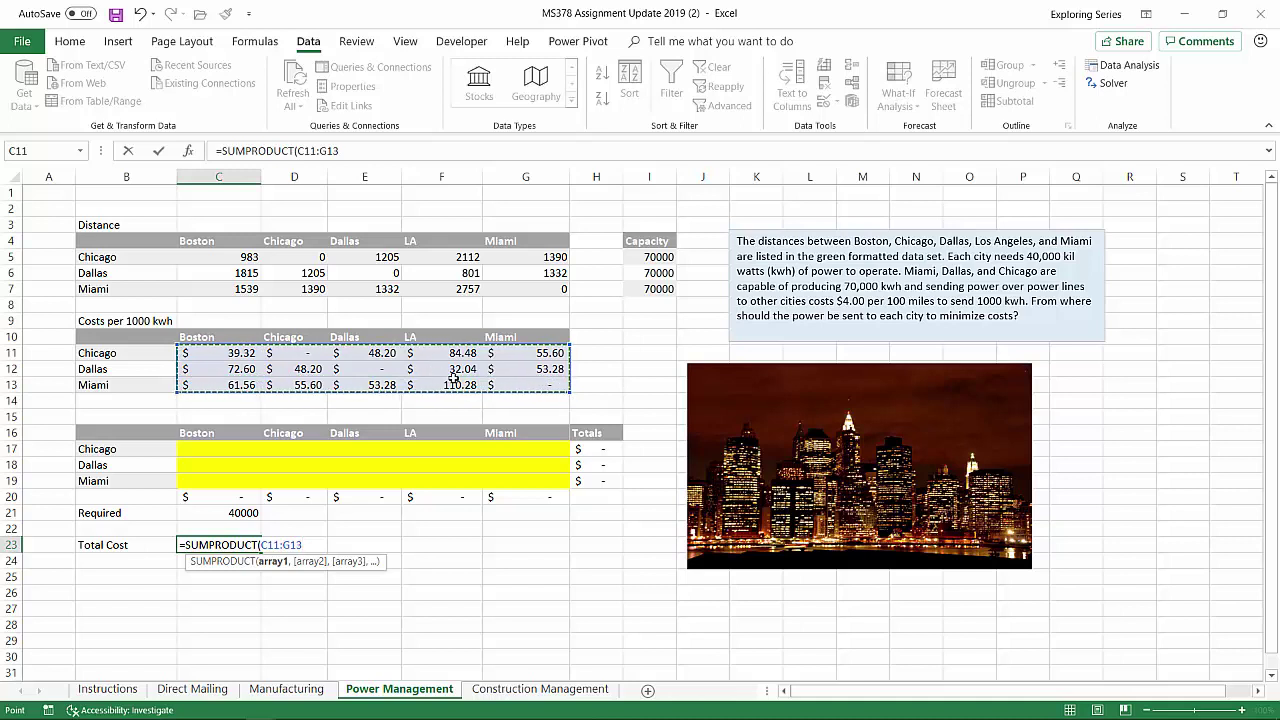
{"action": "type", "text": ","}
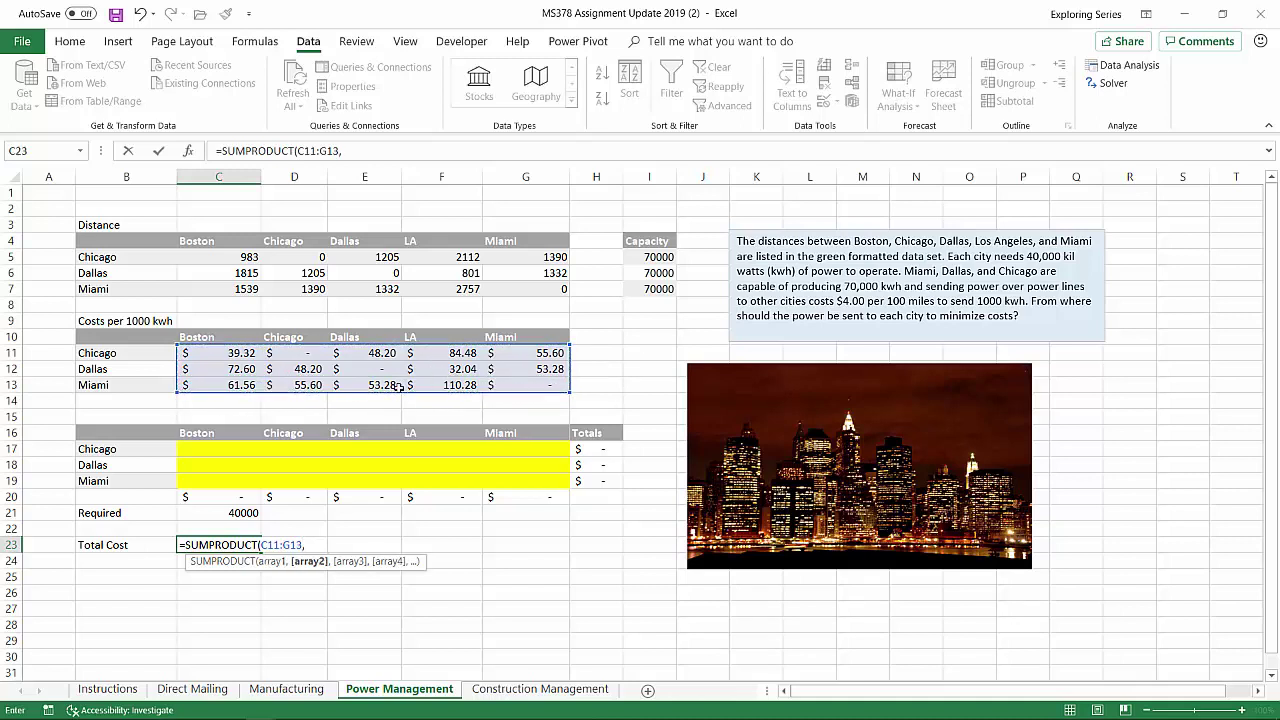
{"action": "left_click_drag", "start_coordinate": [240, 452], "coordinate": [553, 487]}
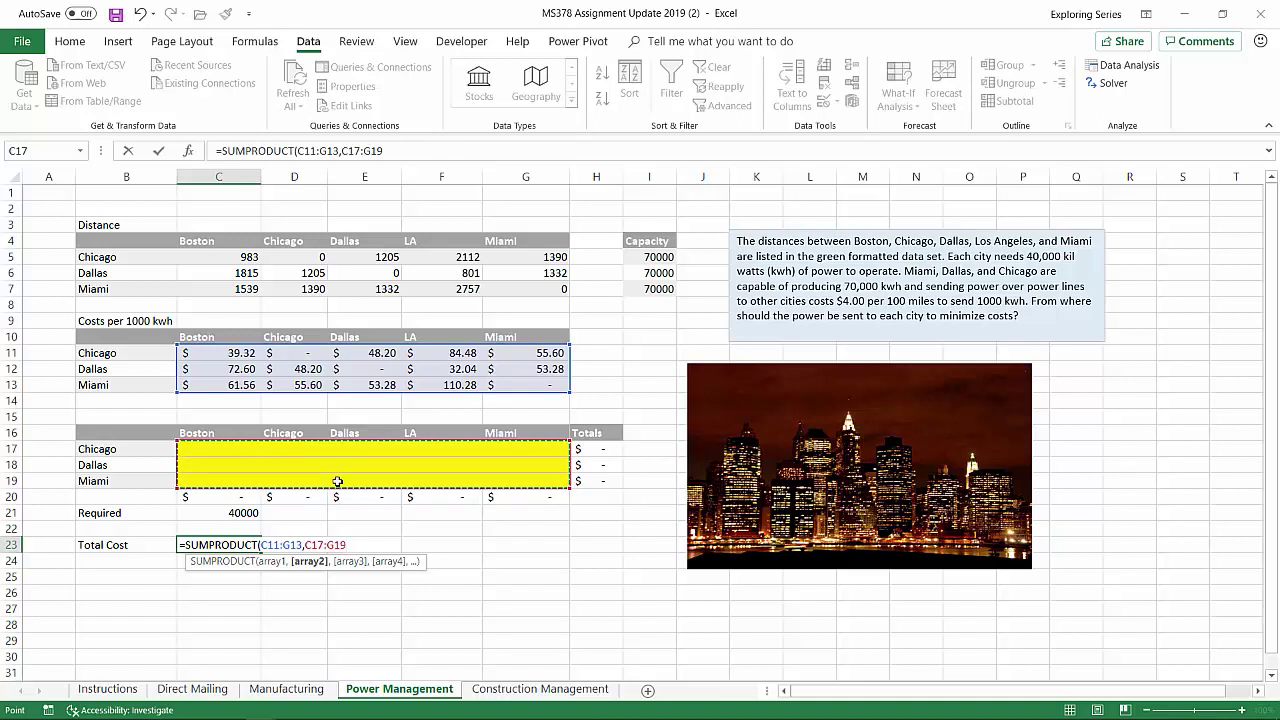
{"action": "type", "text": ")"}
{"action": "key", "text": "Return"}
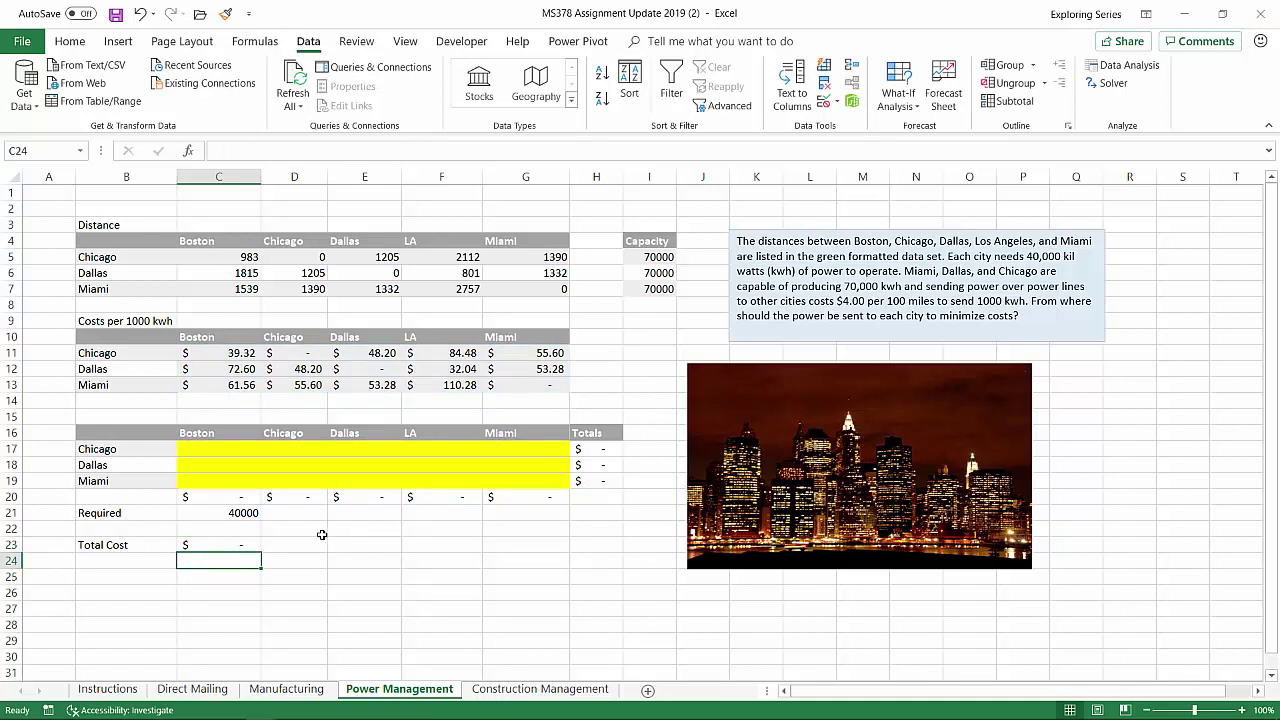
{"action": "left_click", "coordinate": [222, 542]}
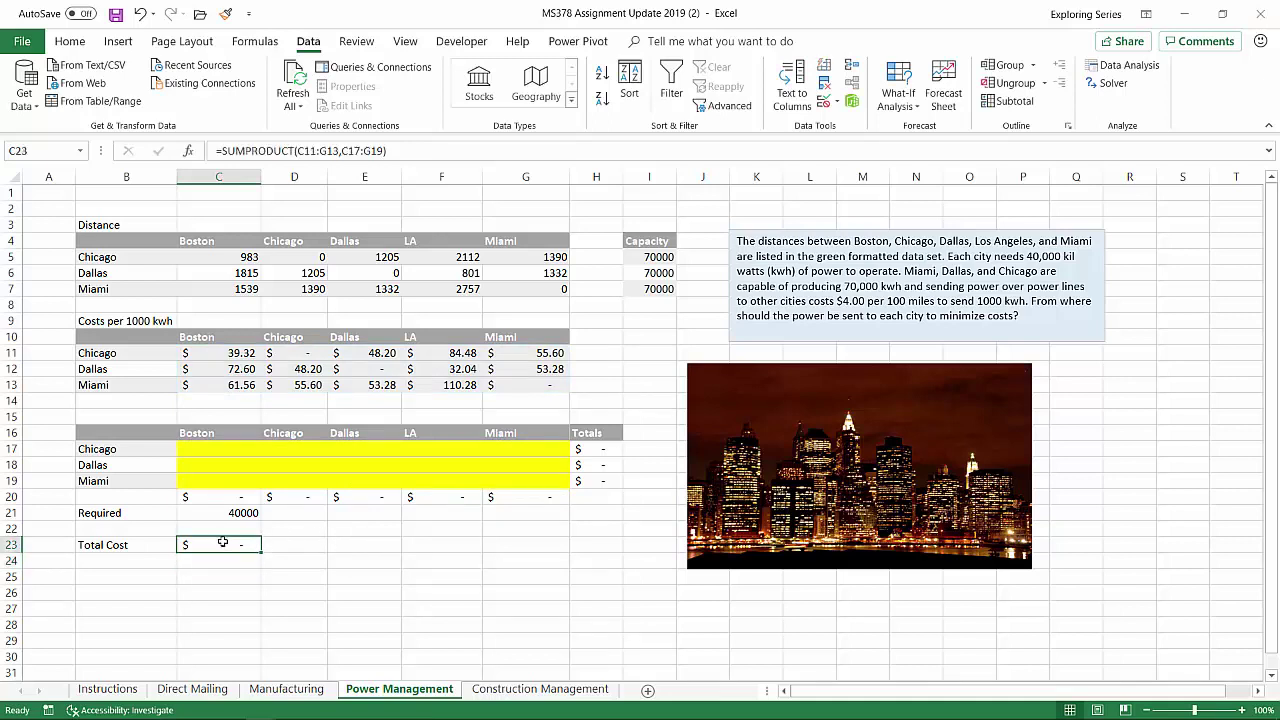
{"action": "double_click", "coordinate": [222, 542]}
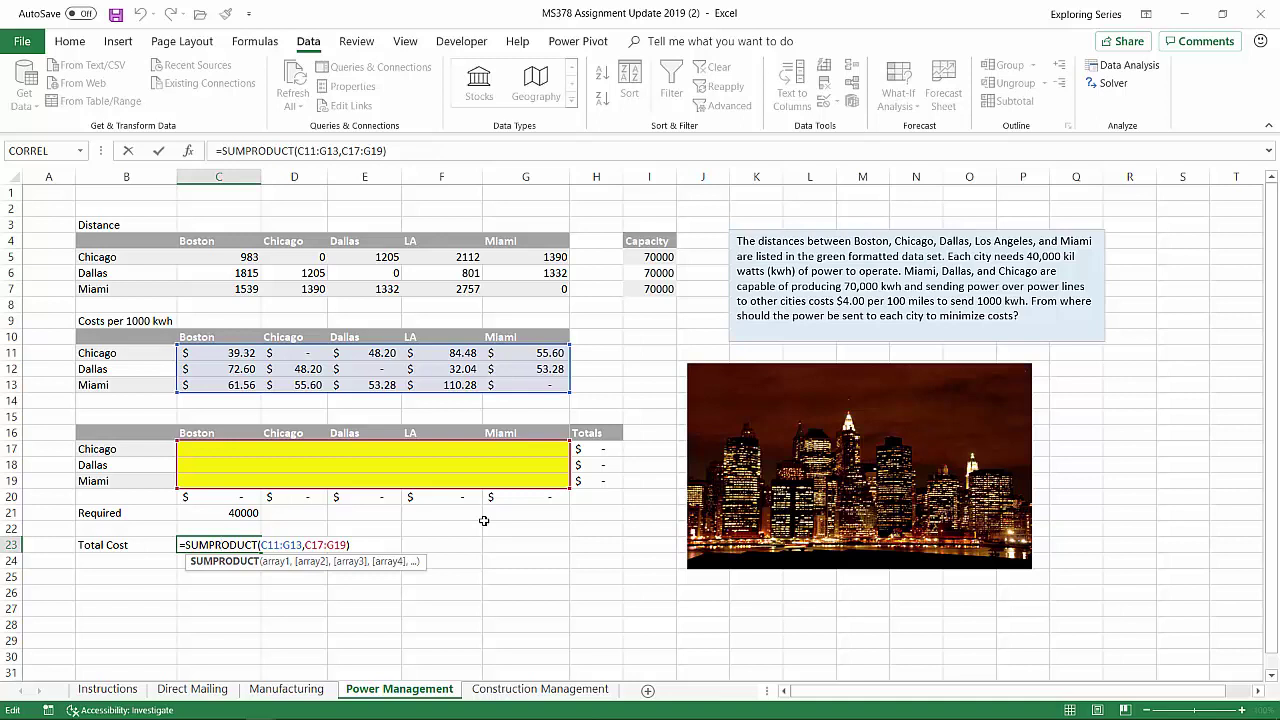
{"action": "key", "text": "Return"}
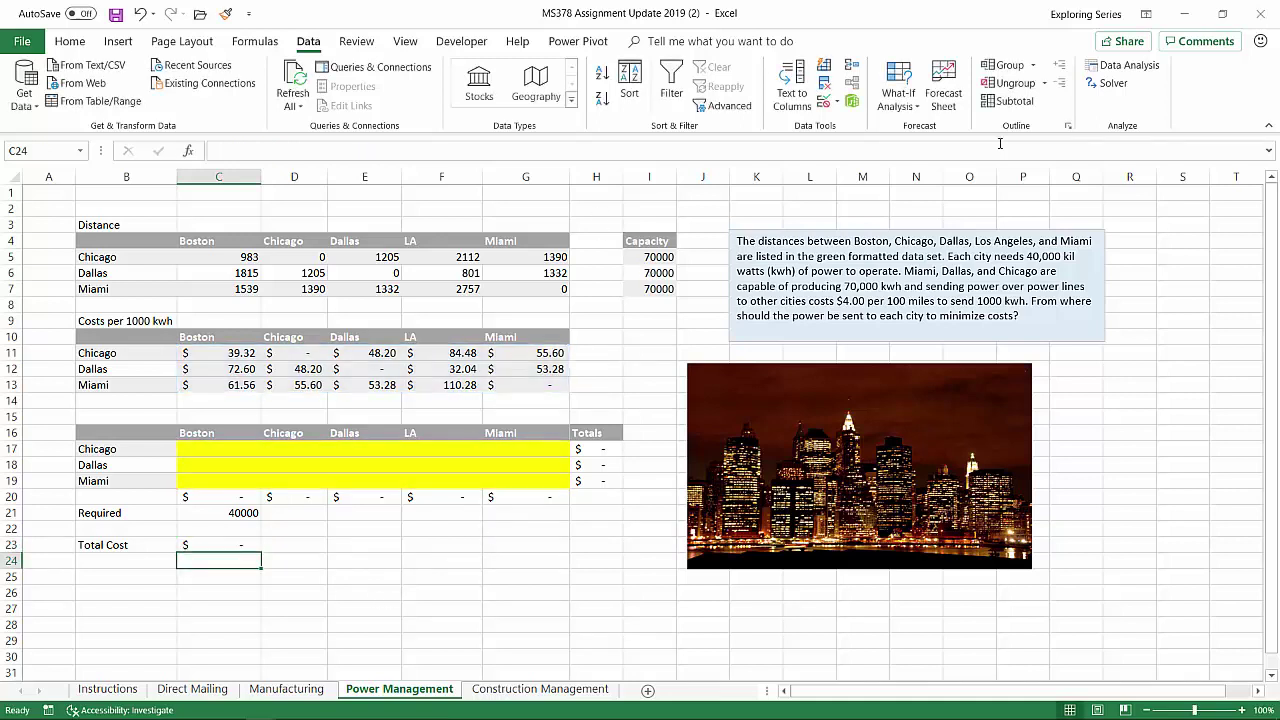
In Solver, set objective $C$23 to Min with variable cells $C$17:$G$19.
{"action": "left_click", "coordinate": [1106, 83]}
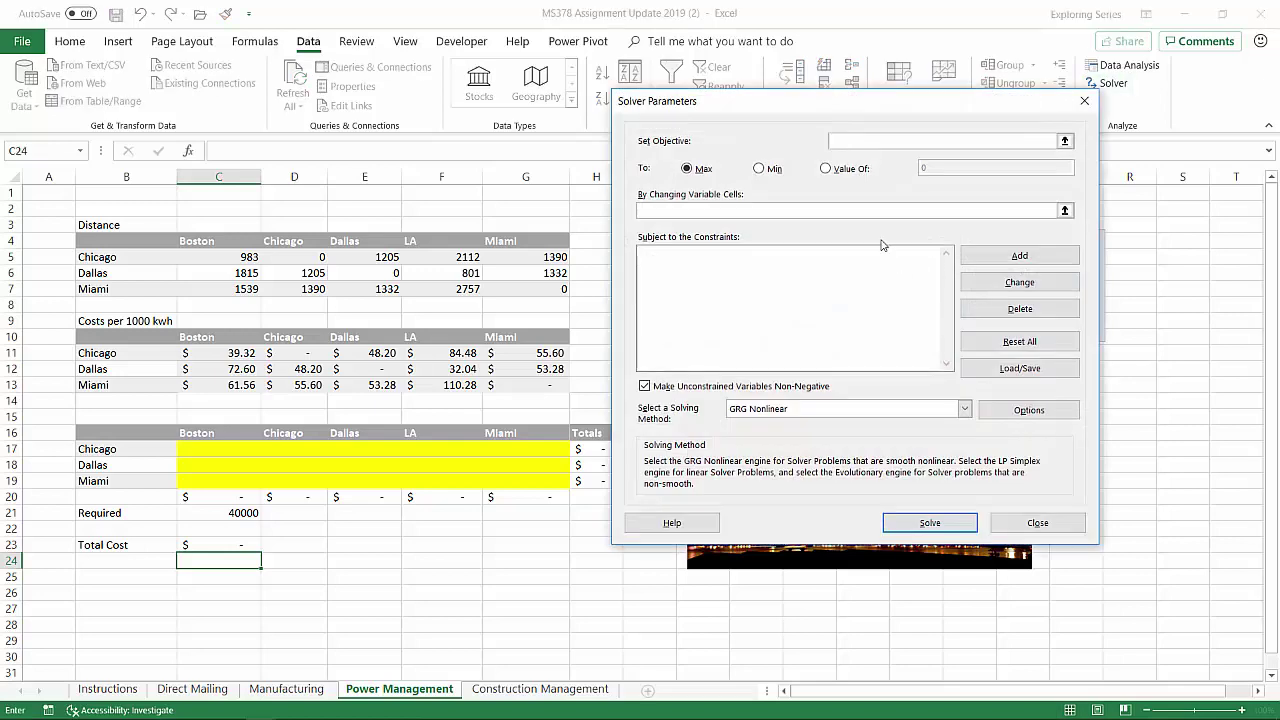
{"action": "left_click_drag", "start_coordinate": [776, 109], "coordinate": [882, 130]}
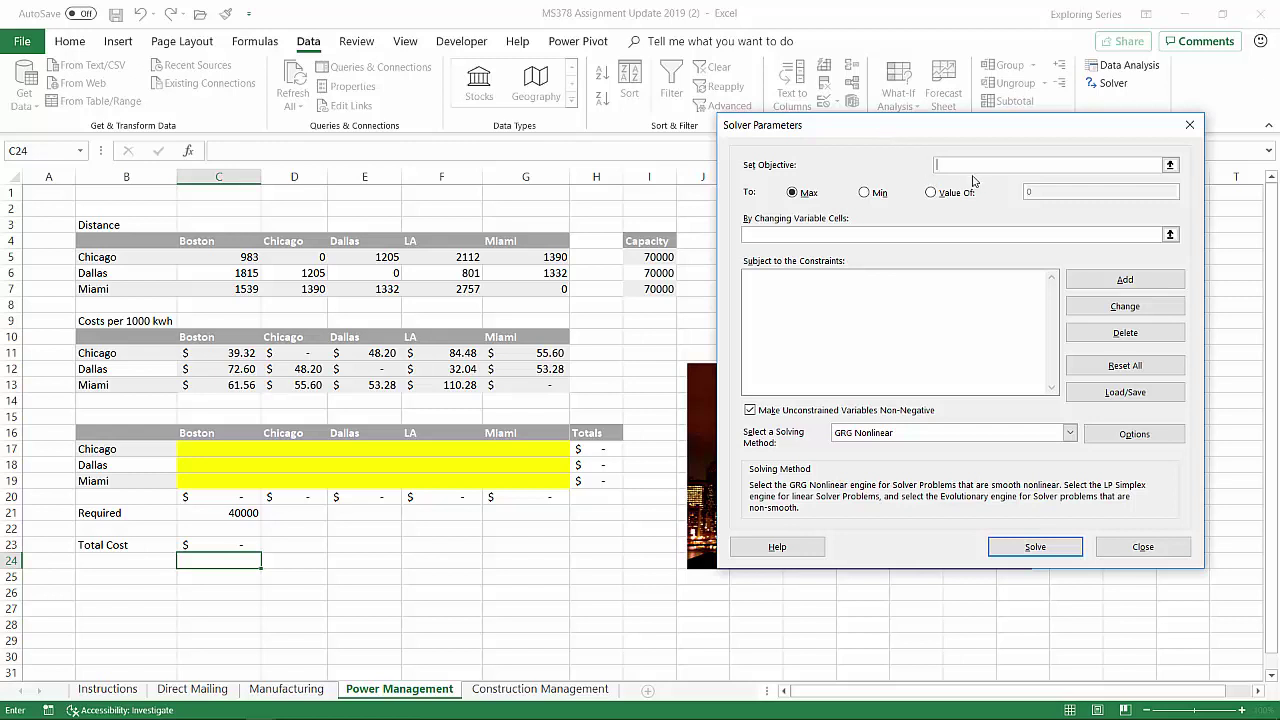
{"action": "left_click", "coordinate": [222, 546]}
{"action": "left_click", "coordinate": [865, 192]}
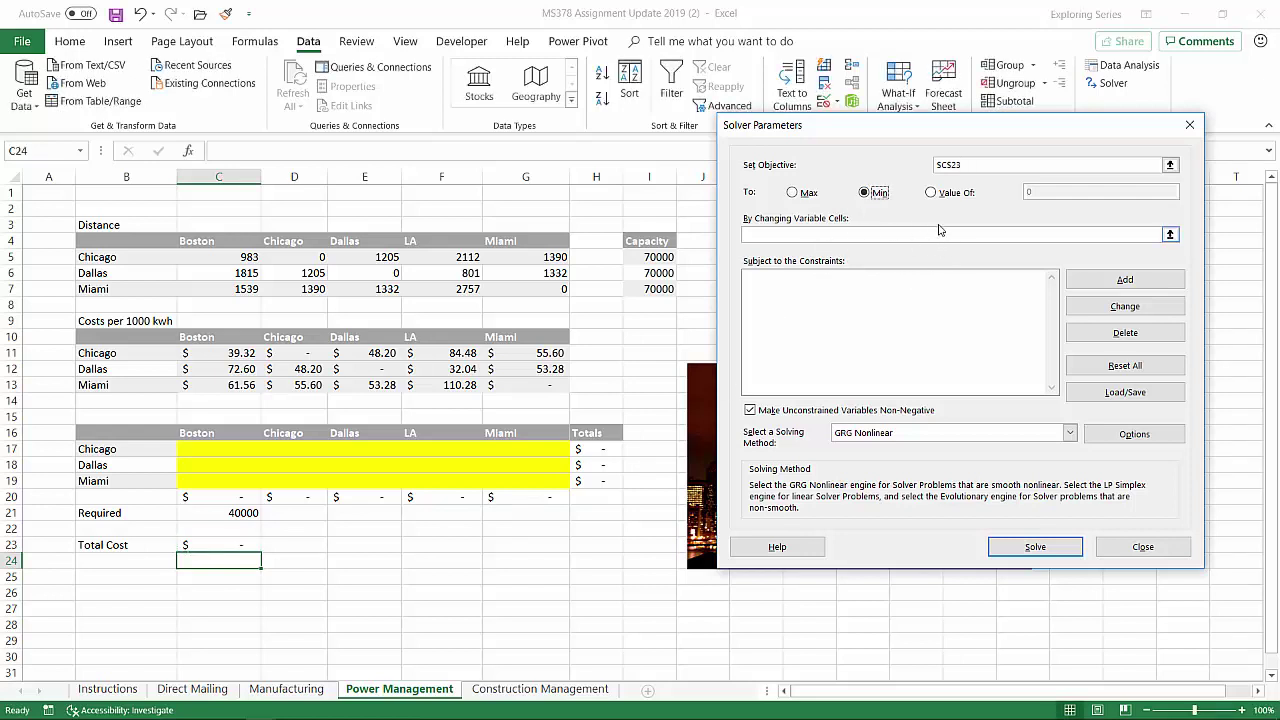
{"action": "left_click", "coordinate": [1170, 234]}
{"action": "left_click_drag", "start_coordinate": [237, 450], "coordinate": [509, 475]}
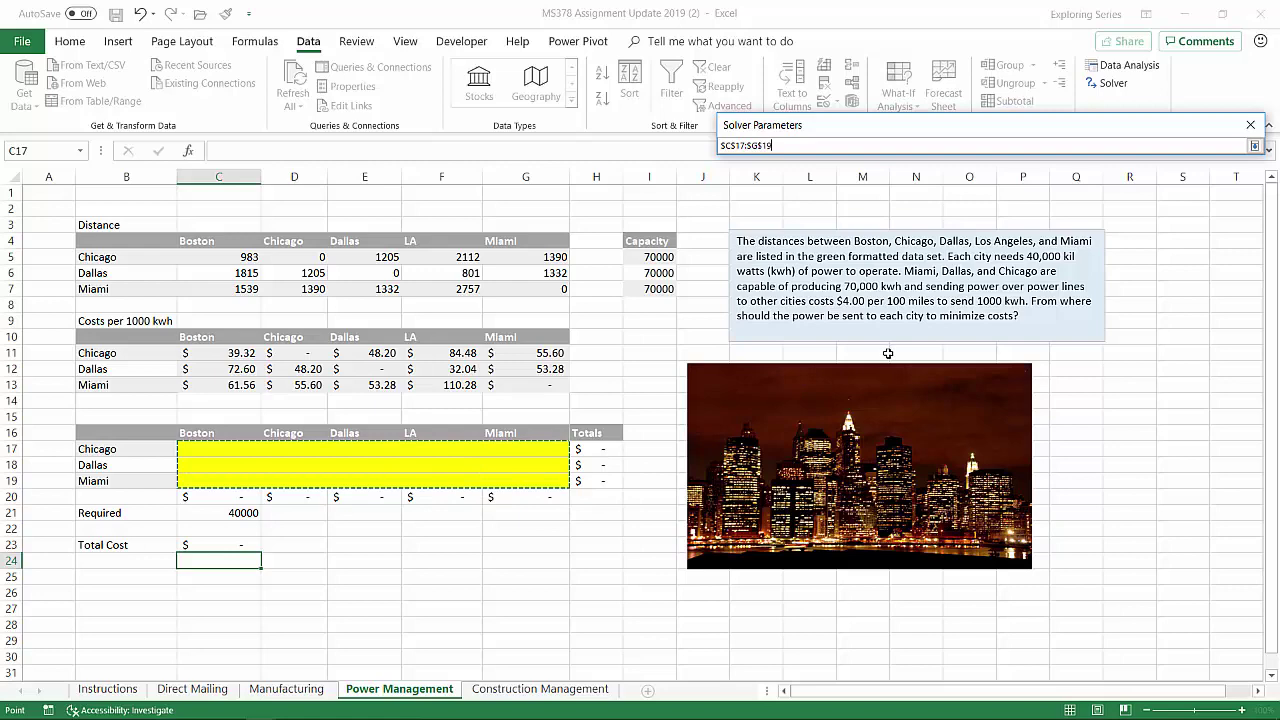
{"action": "left_click", "coordinate": [1254, 146]}
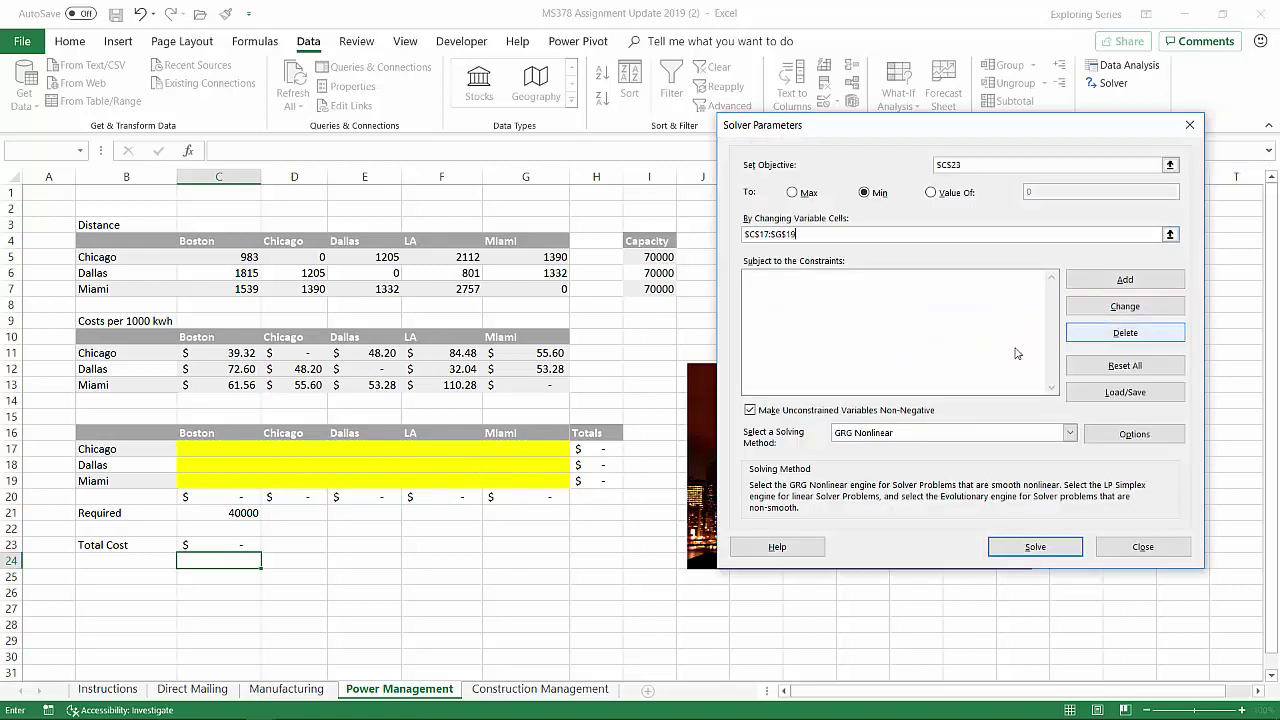
Add the Solver constraint $H$17:$H$19 <= $I$5:$I$7.
{"action": "left_click", "coordinate": [1144, 283]}
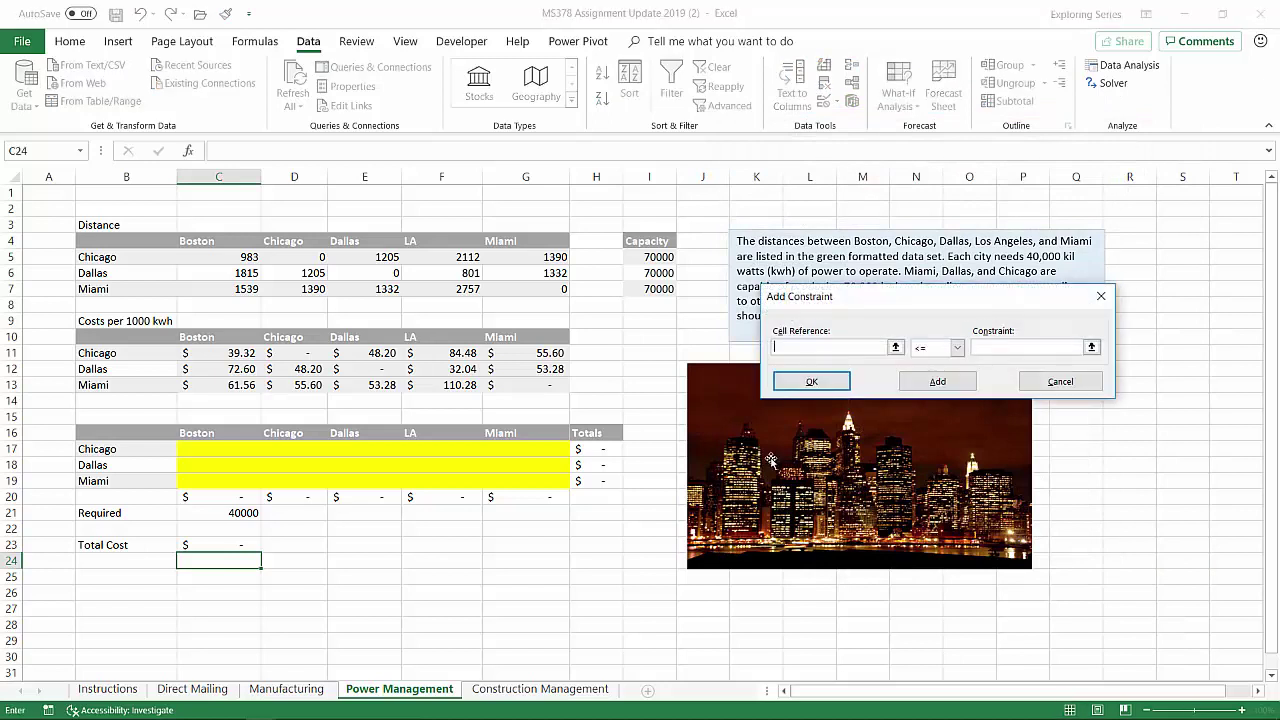
{"action": "left_click_drag", "start_coordinate": [600, 450], "coordinate": [600, 481]}
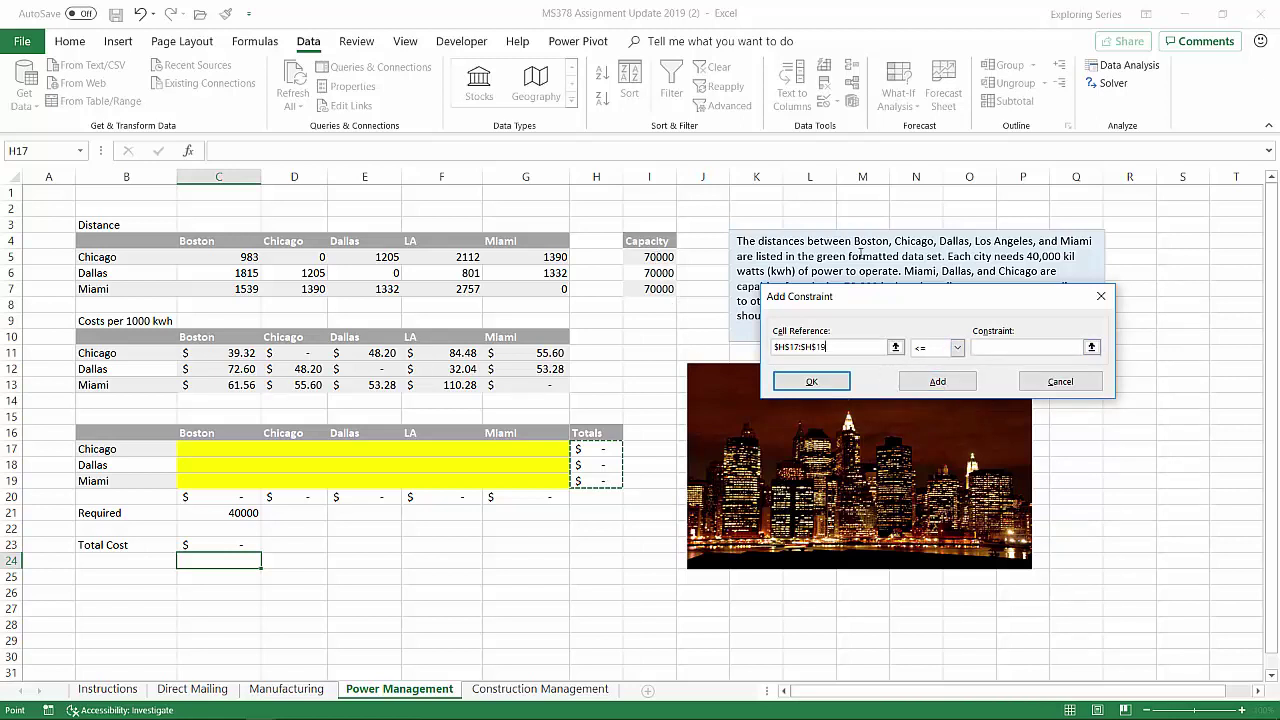
{"action": "left_click", "coordinate": [977, 346]}
{"action": "left_click_drag", "start_coordinate": [651, 257], "coordinate": [658, 288]}
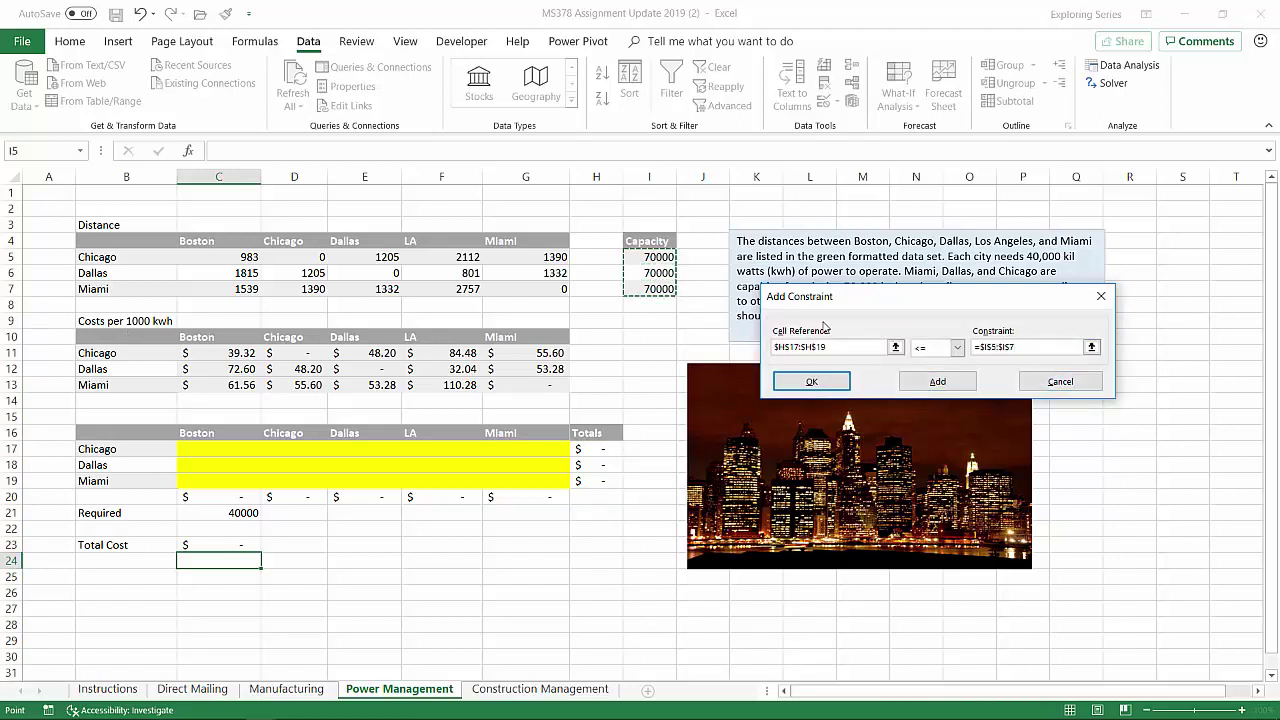
{"action": "left_click", "coordinate": [938, 379]}
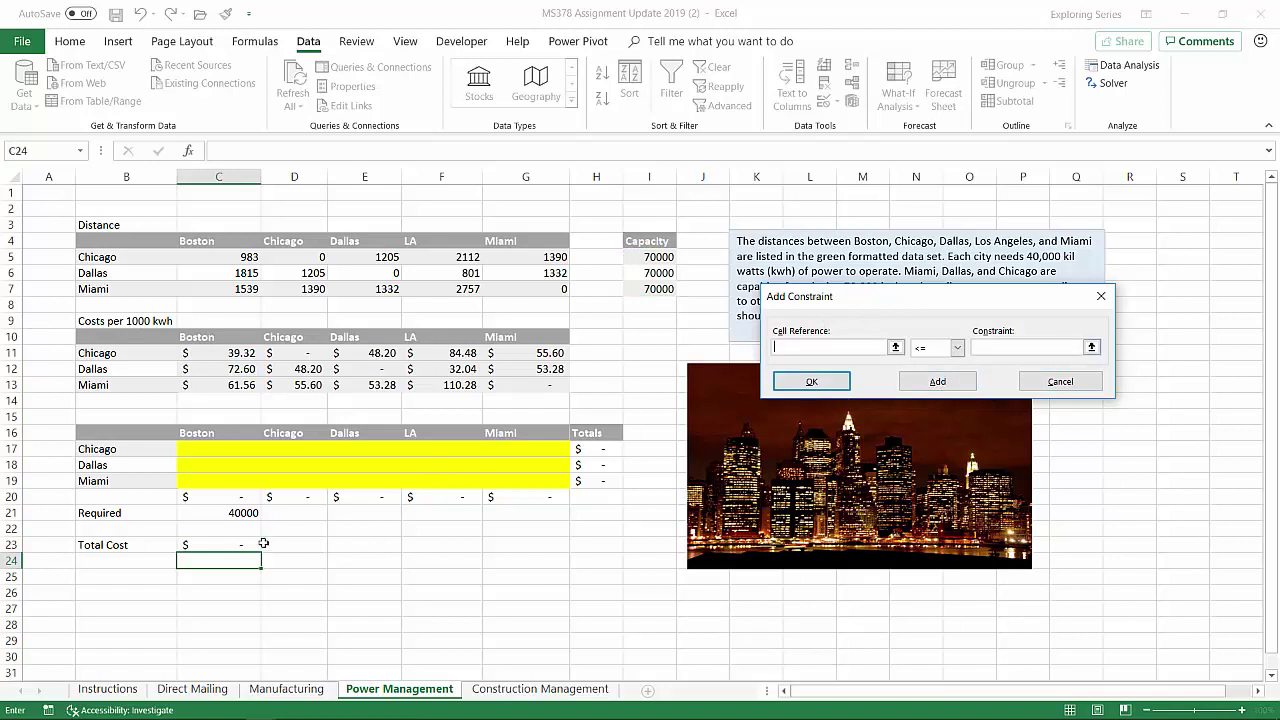
Add the Solver constraint $C$20:$G$20 >= 40000 and close the constraint dialog.
{"action": "left_click_drag", "start_coordinate": [222, 499], "coordinate": [545, 497]}
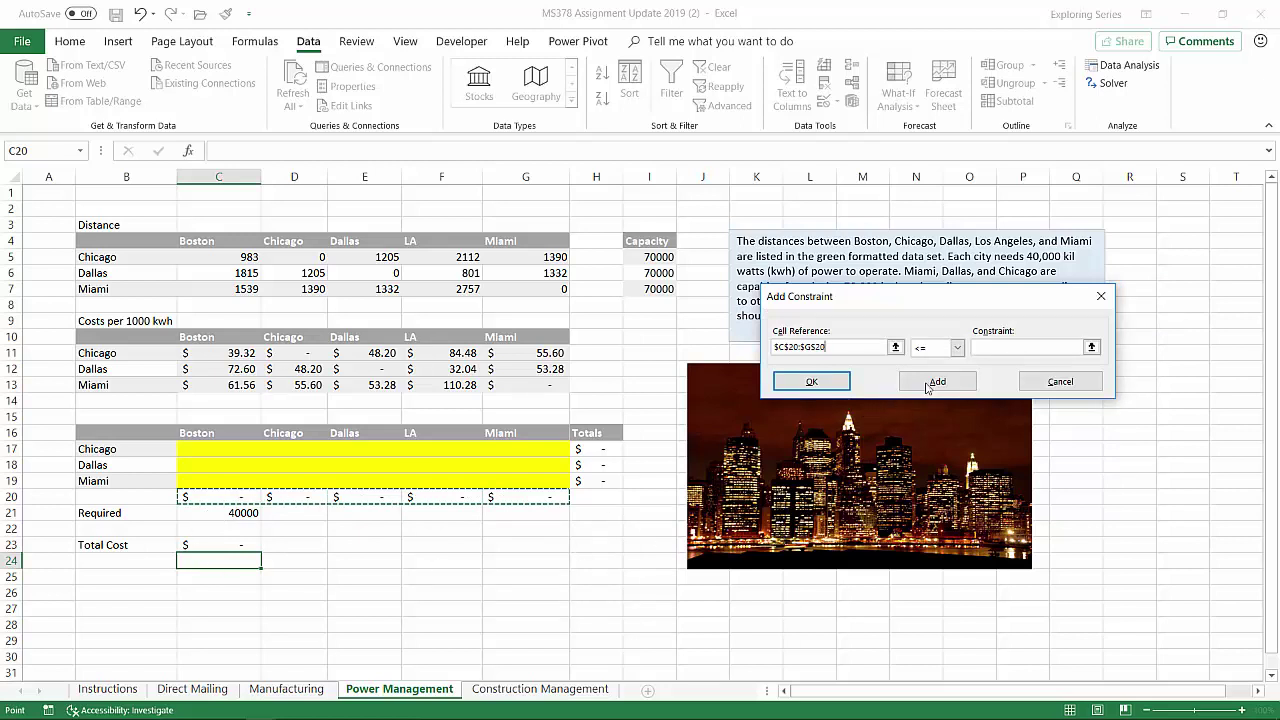
{"action": "left_click", "coordinate": [957, 347]}
{"action": "left_click", "coordinate": [928, 386]}
{"action": "left_click", "coordinate": [1002, 348]}
{"action": "type", "text": "40000"}
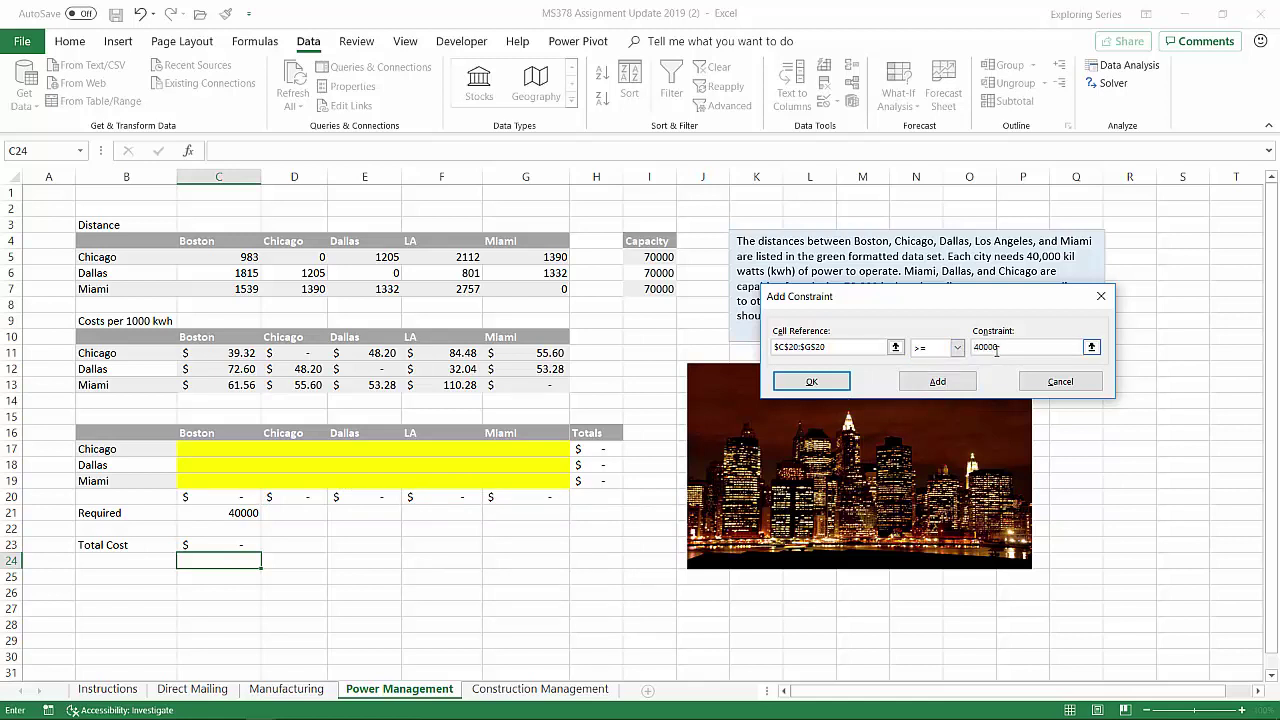
{"action": "left_click", "coordinate": [845, 386]}
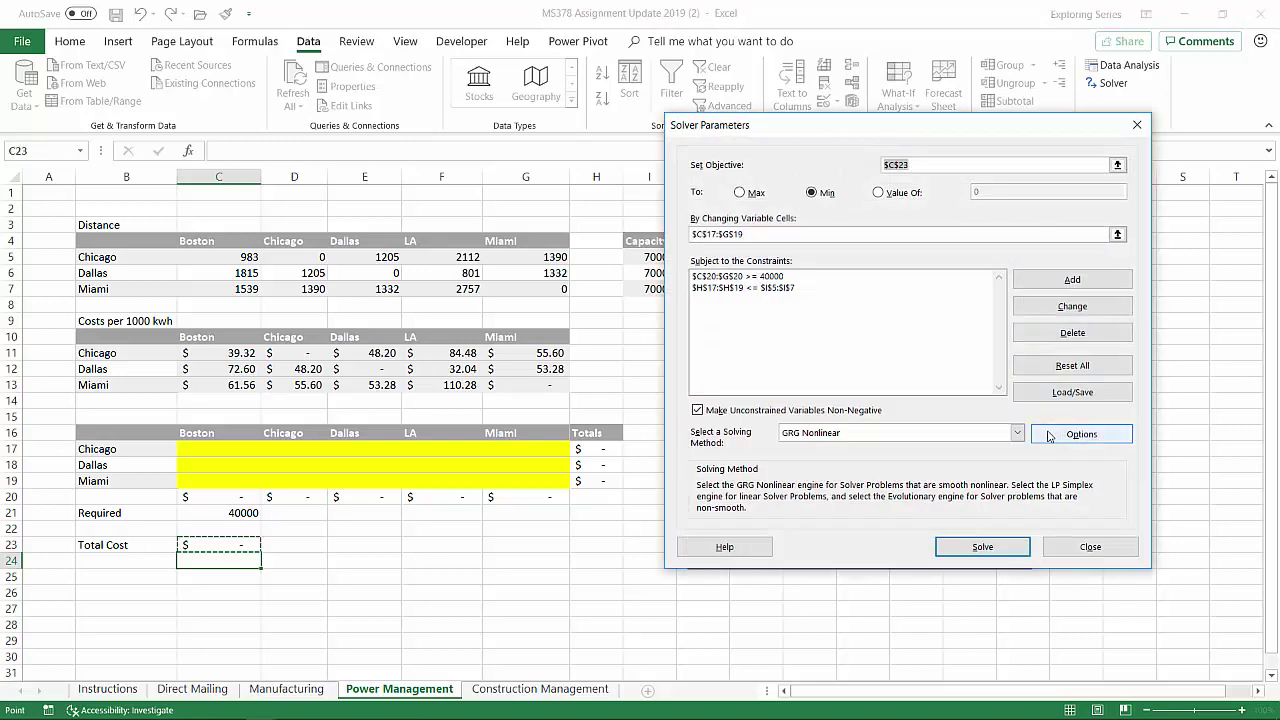
Run Solver and keep its solution, bringing Total Cost to $3,609,600.
{"action": "left_click", "coordinate": [983, 546]}
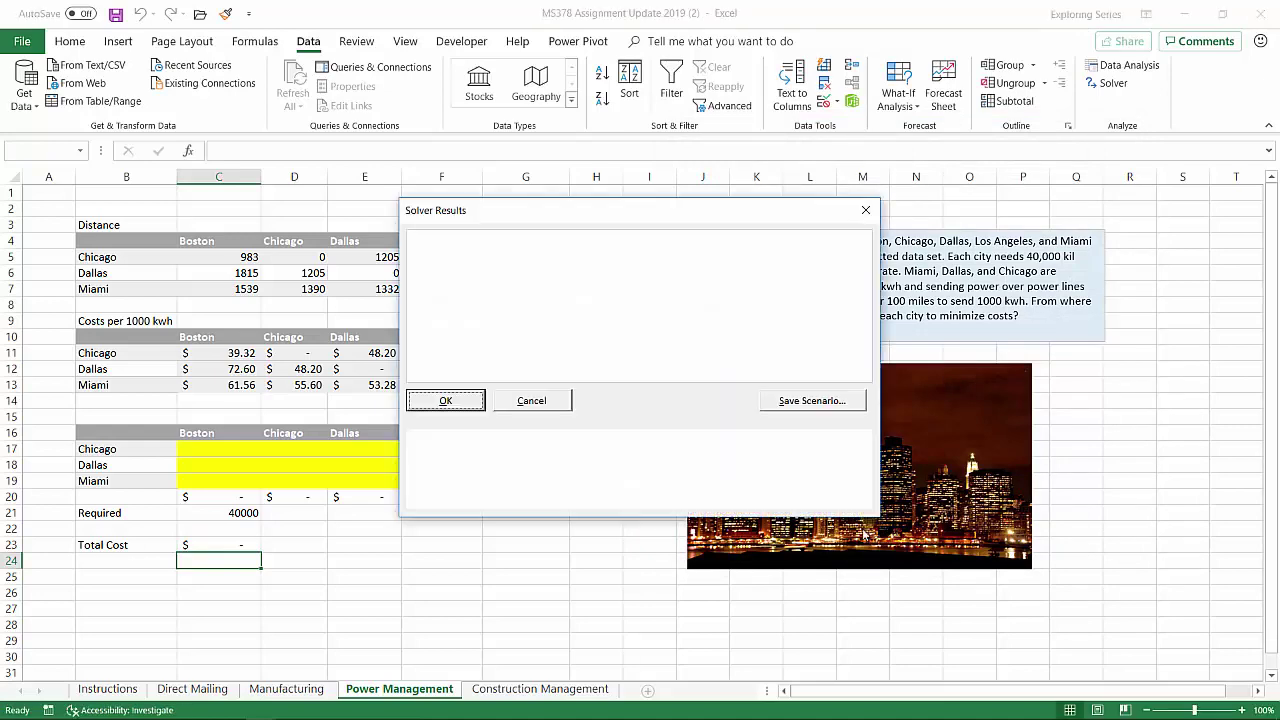
{"action": "left_click_drag", "start_coordinate": [557, 216], "coordinate": [842, 214]}
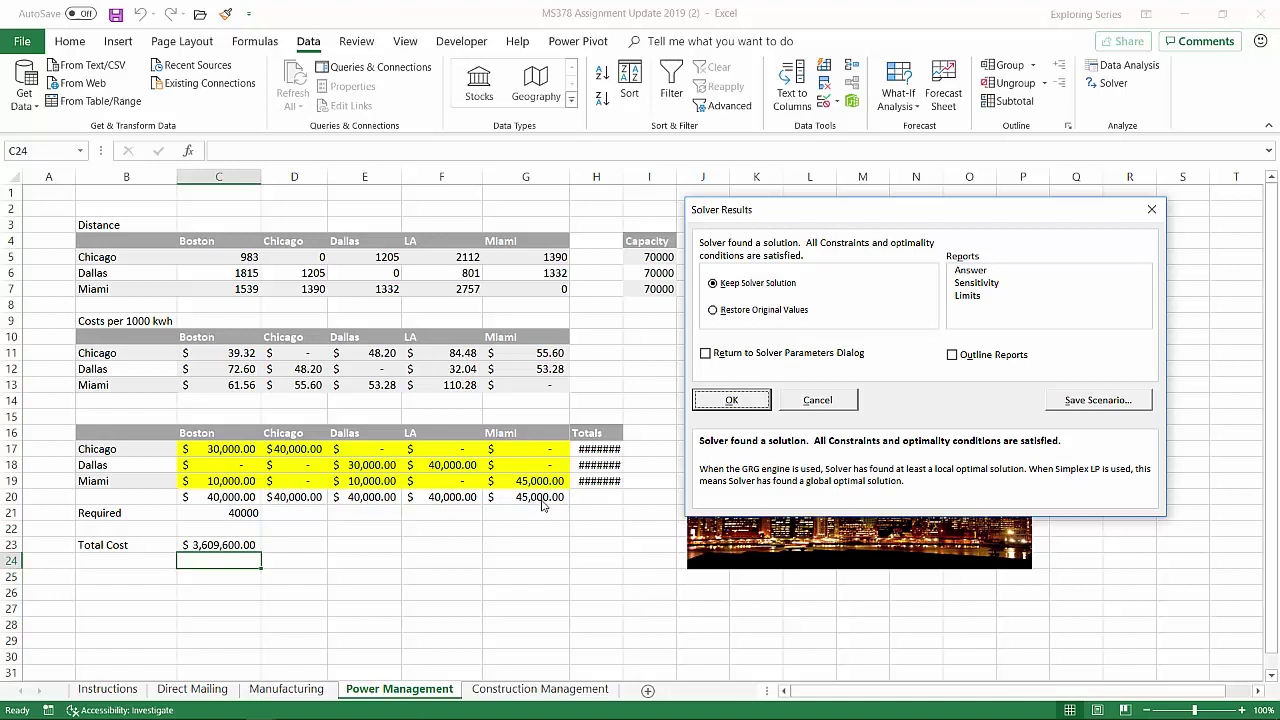
{"action": "left_click", "coordinate": [729, 401]}
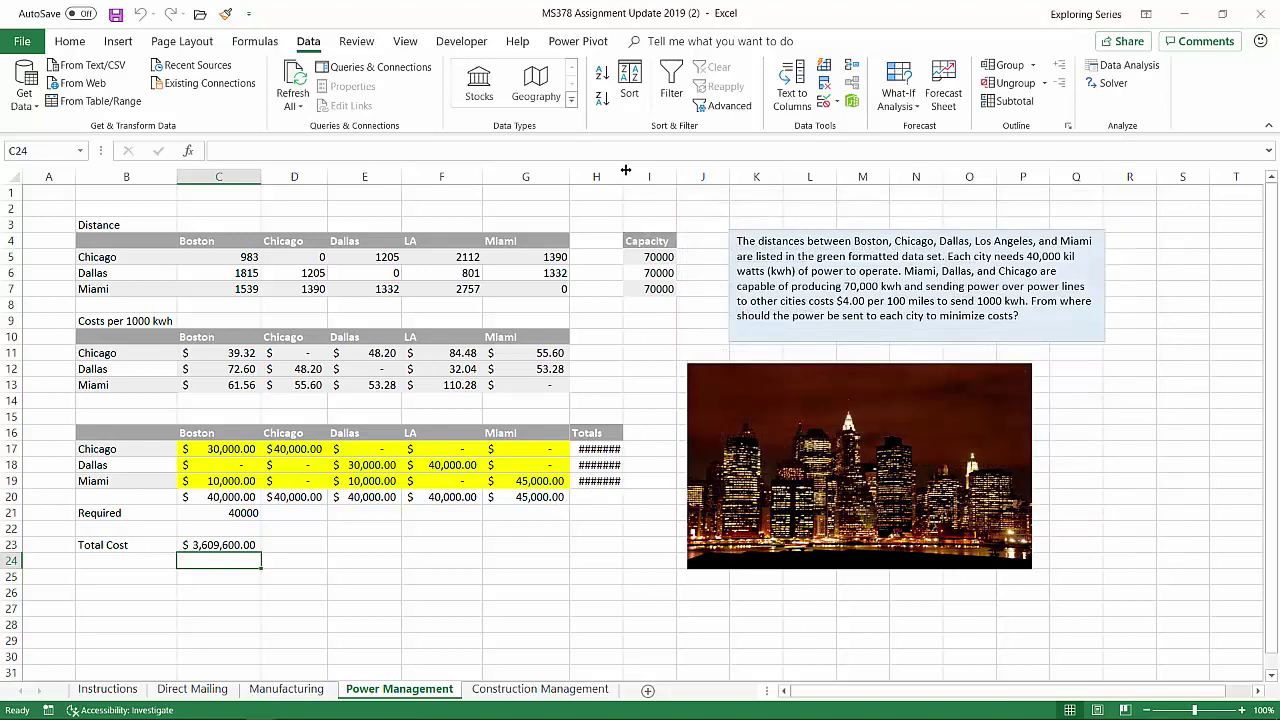
Widen column H so the supplier Totals show $70,000.00, $70,000.00 and $65,000.00.
{"action": "left_click_drag", "start_coordinate": [625, 170], "coordinate": [639, 170]}
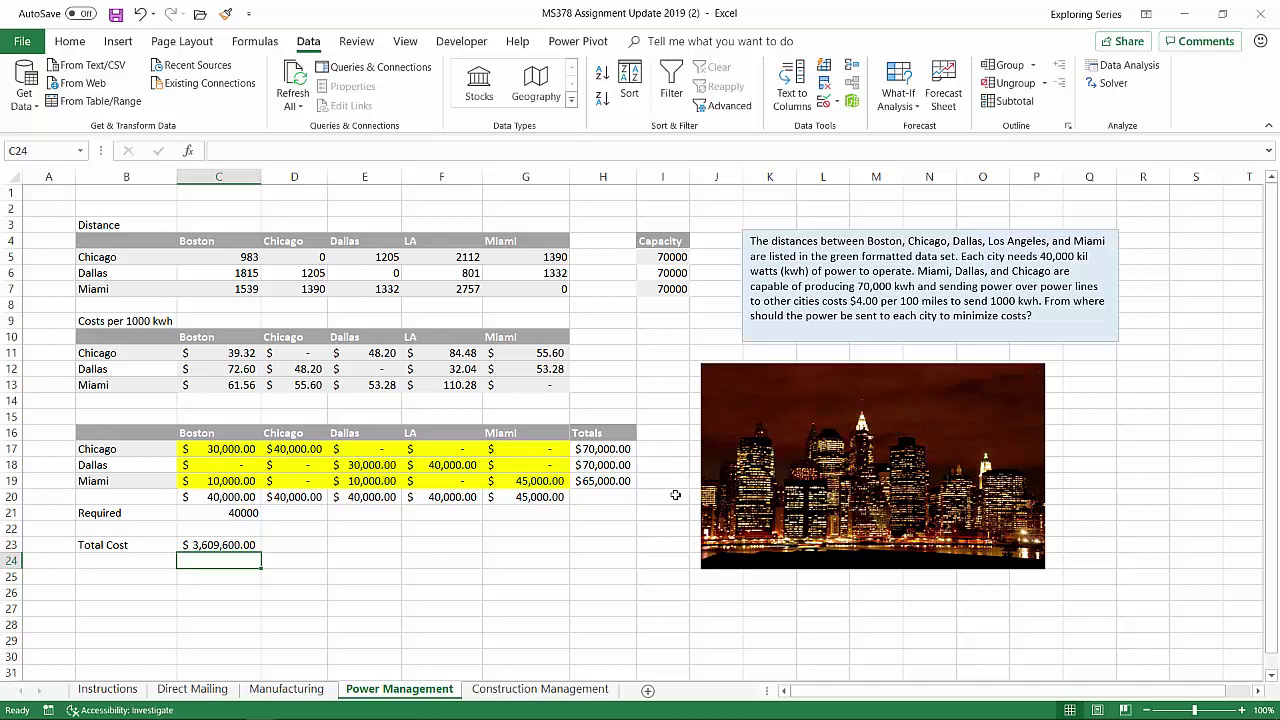